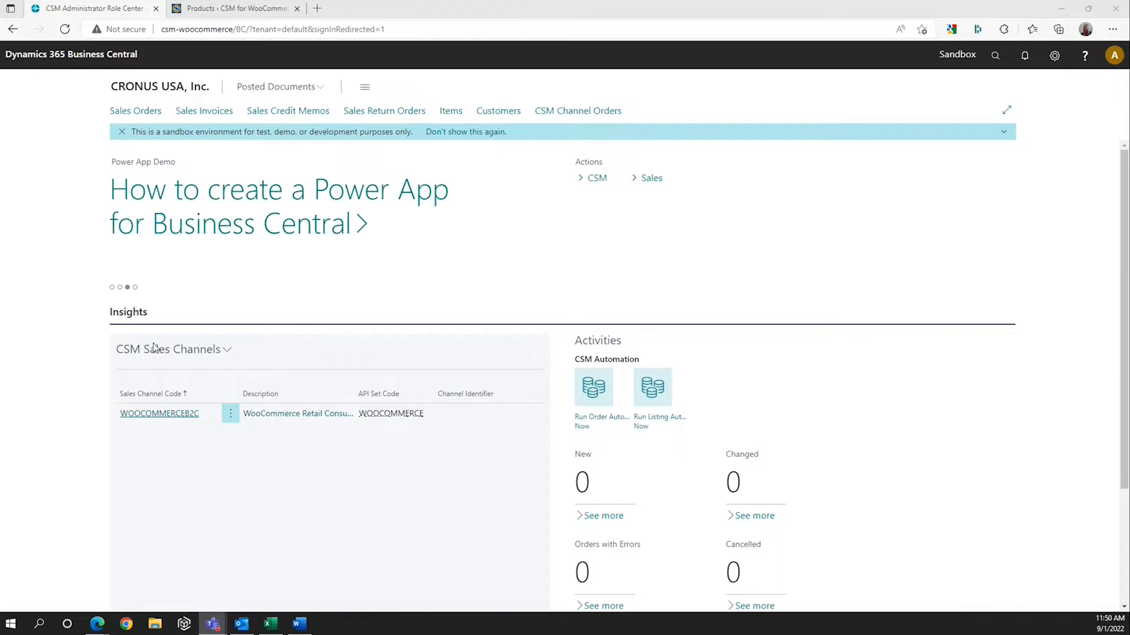
Step: Review the Listing Management settings of the WOOCOMMERCEB2C sales channel, including attributes, price group, descriptions and images, and close its card
click(159, 414)
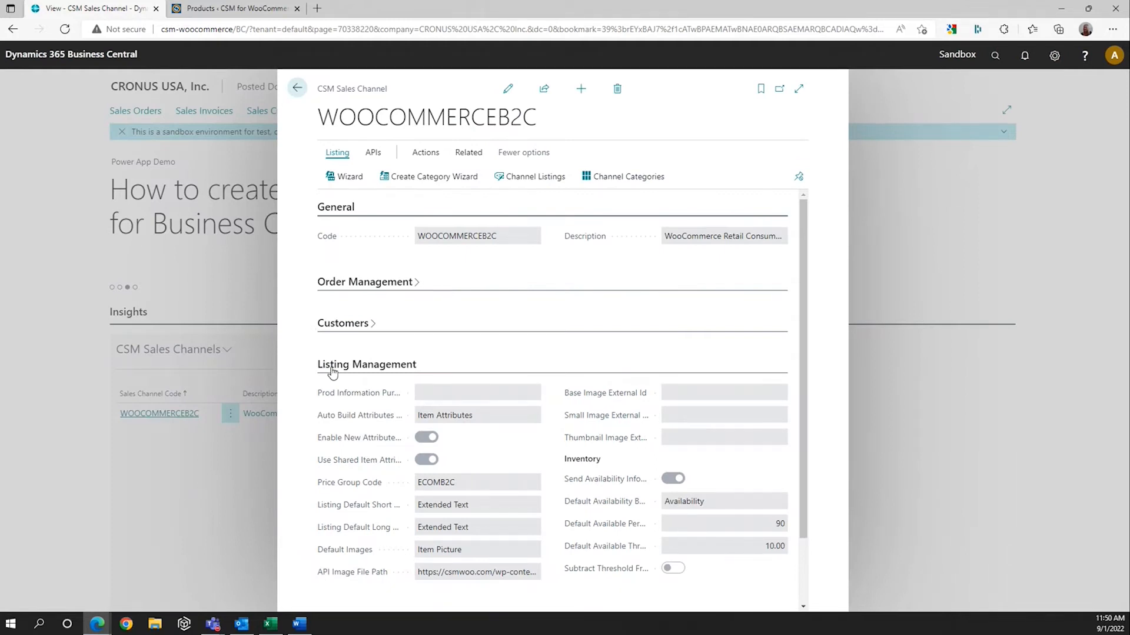
mouse_move(327, 445)
mouse_move(350, 465)
mouse_move(356, 512)
mouse_move(340, 537)
click(297, 90)
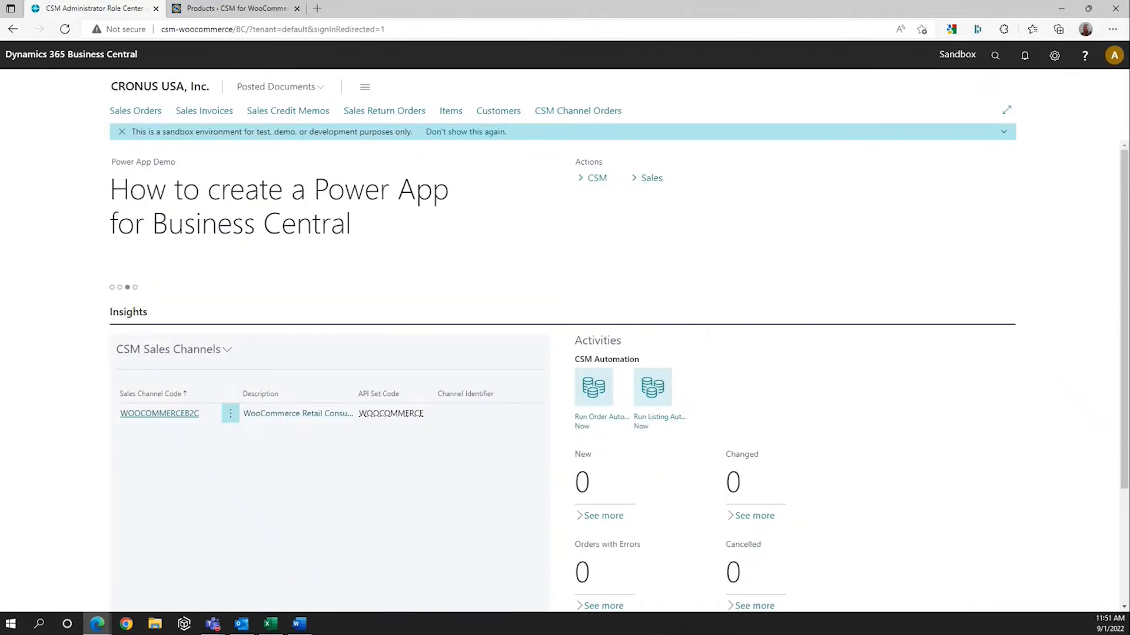
Step: Open the item card for CSM-WOO-1000, Women's T-shirt V-neck, from the item list
click(450, 112)
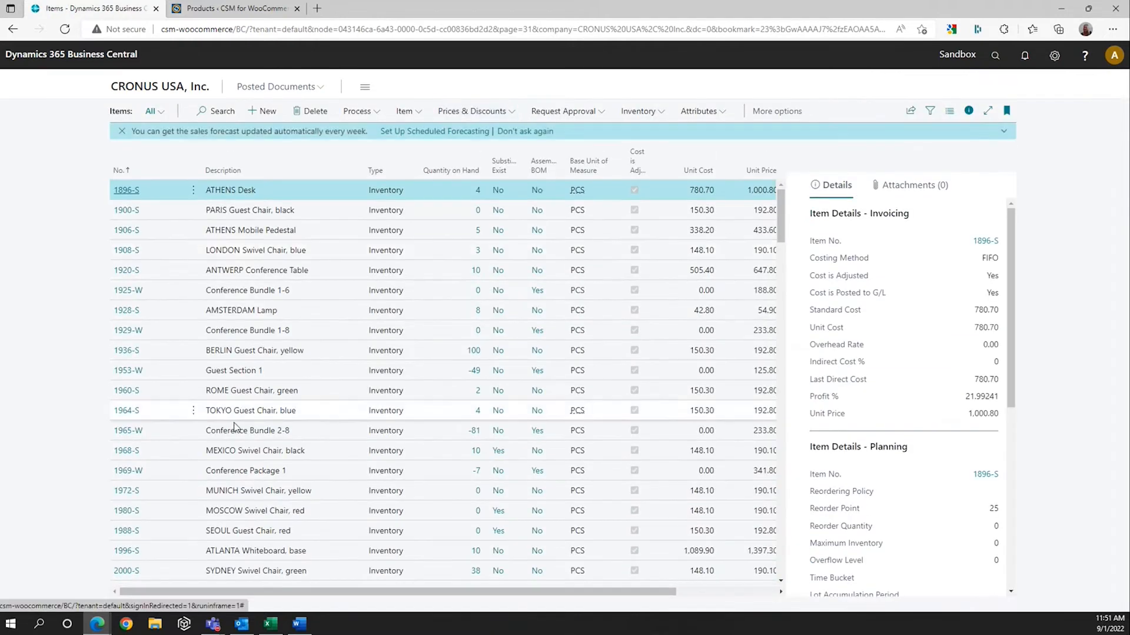
scroll(257, 492, down, 4)
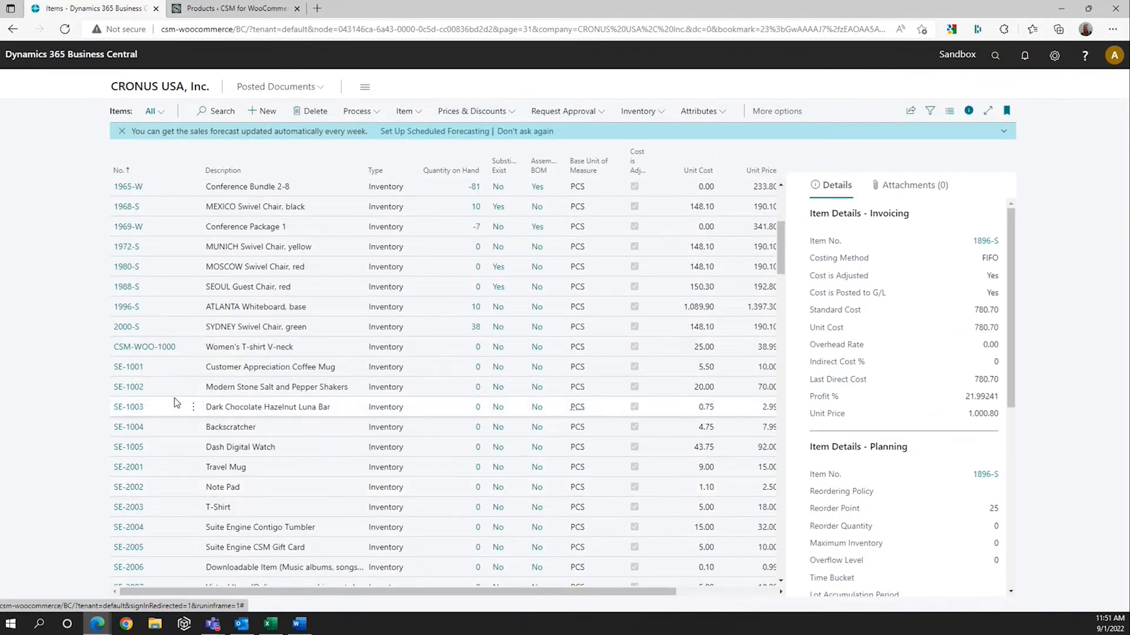
click(146, 348)
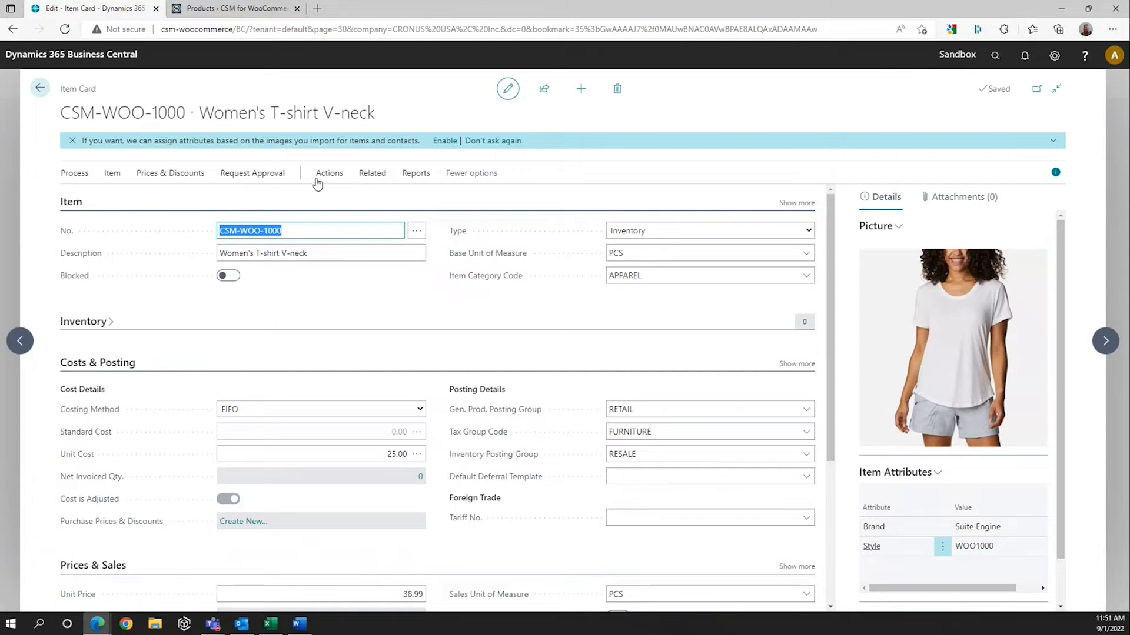
Step: Review the item's Long Description and Short Description extended texts, and return to the item card
click(377, 180)
click(141, 198)
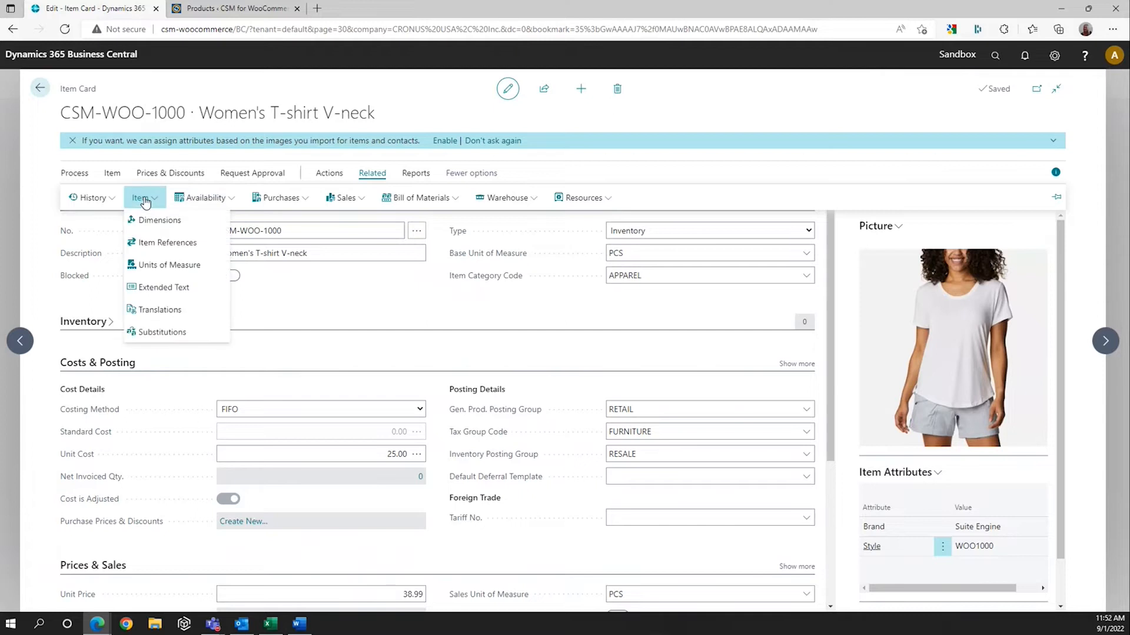
click(174, 291)
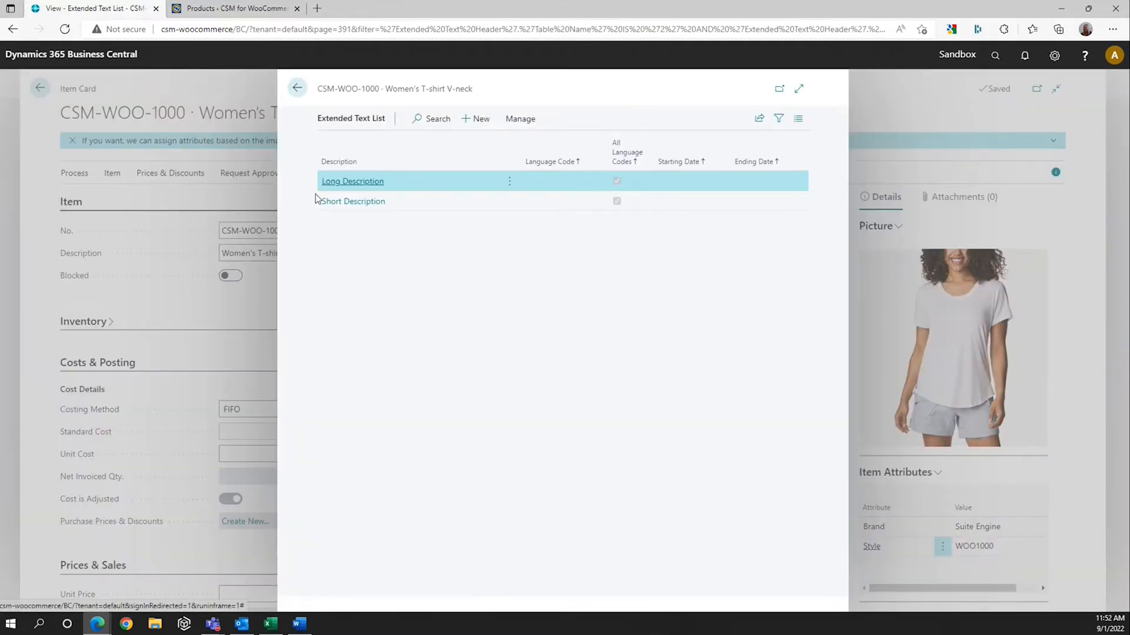
click(333, 182)
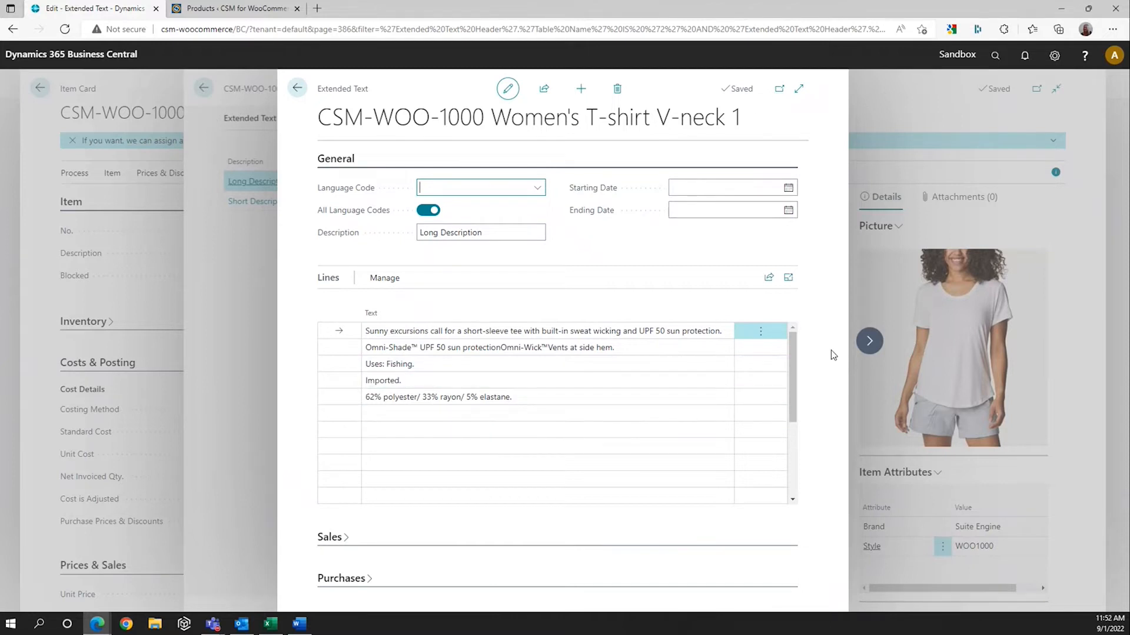
click(878, 347)
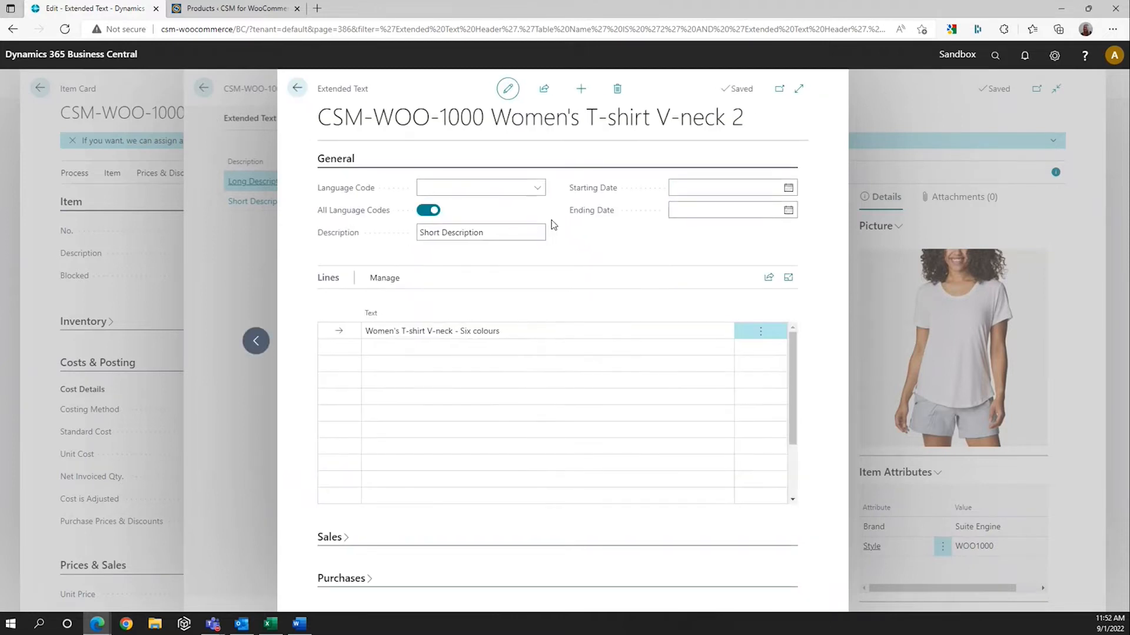
click(422, 232)
click(480, 331)
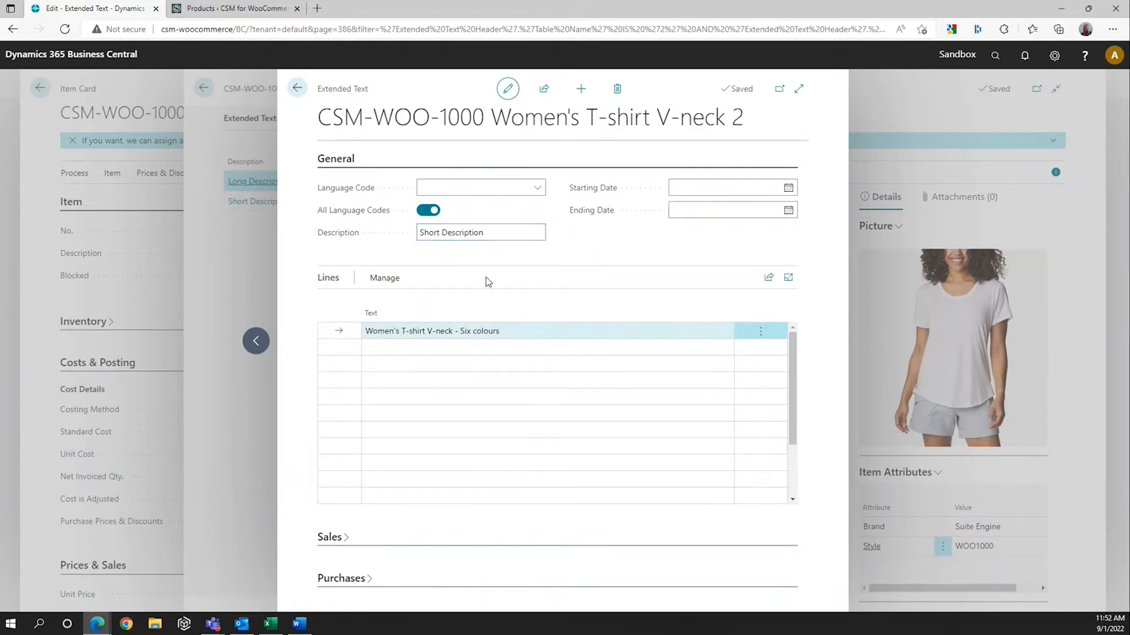
click(297, 89)
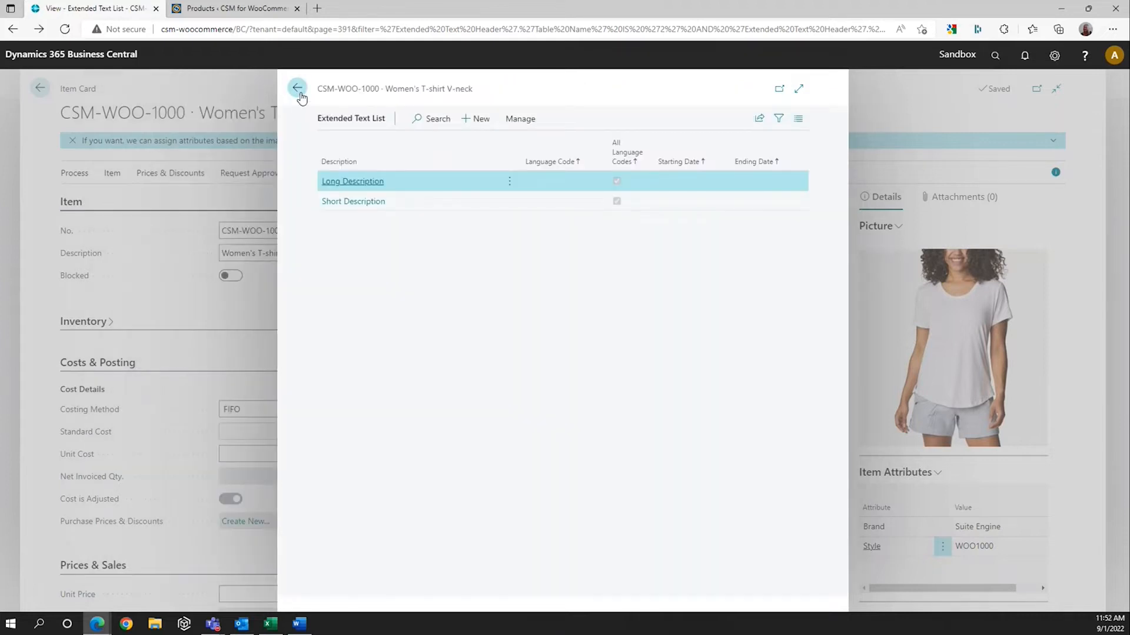
click(298, 88)
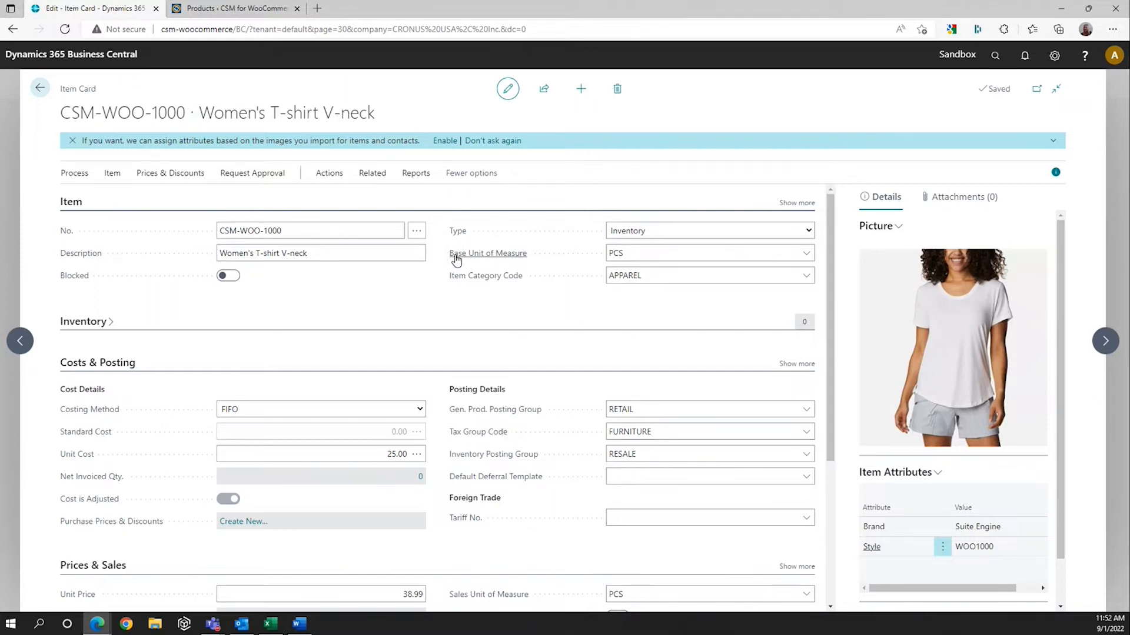
Step: Create an item variation for CSM-WOO-1000 from the WOMENTSHIRT template and open the resulting variation card
click(330, 174)
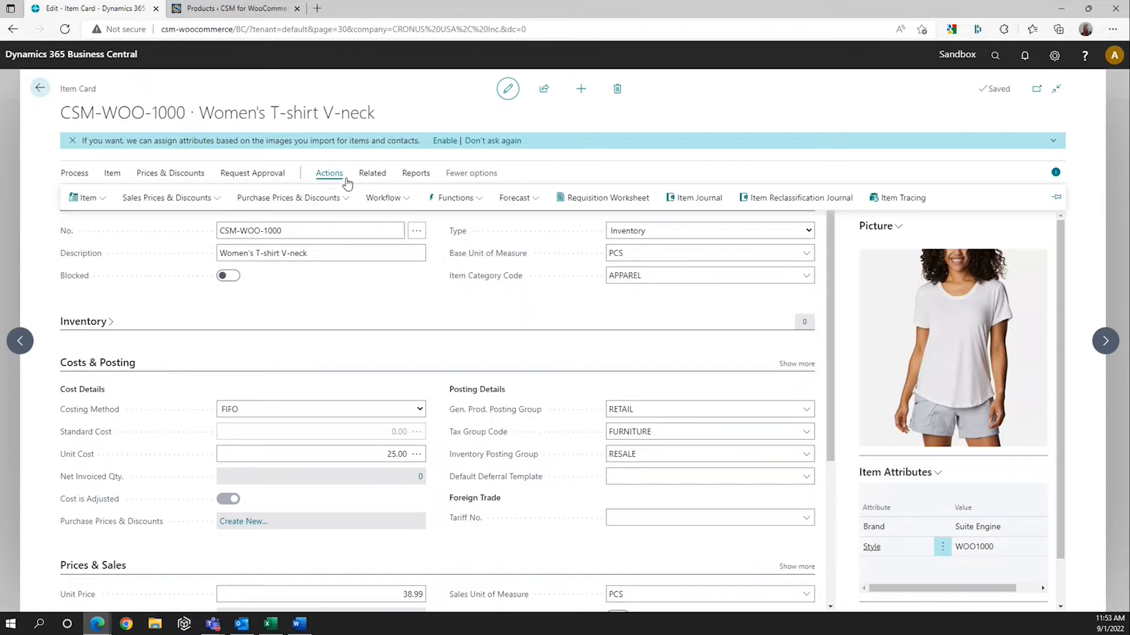
click(453, 206)
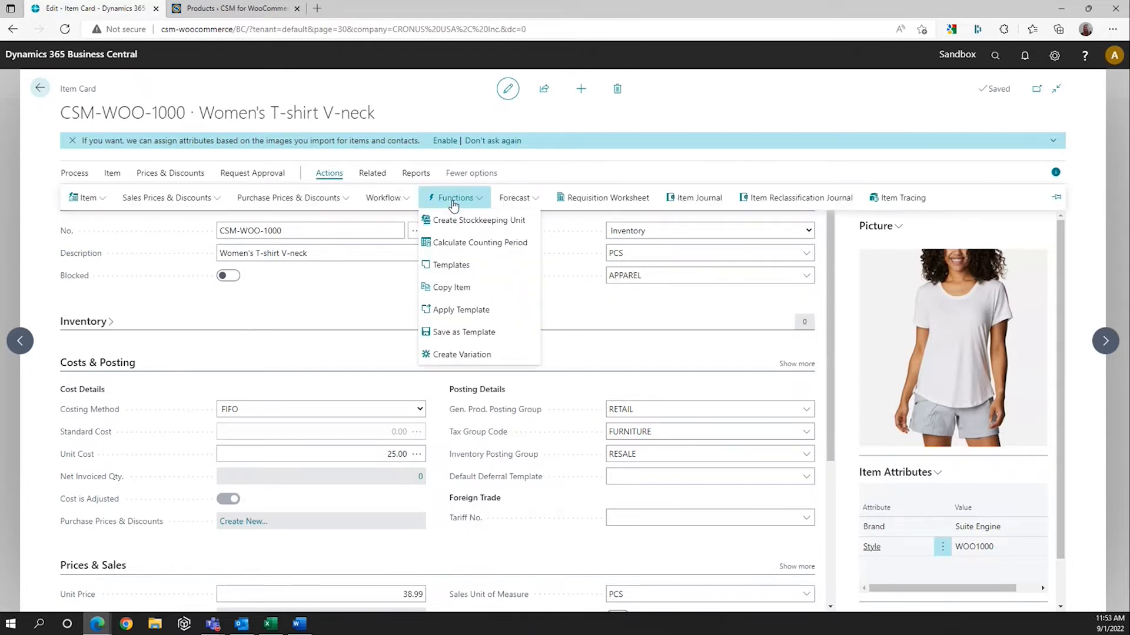
click(446, 354)
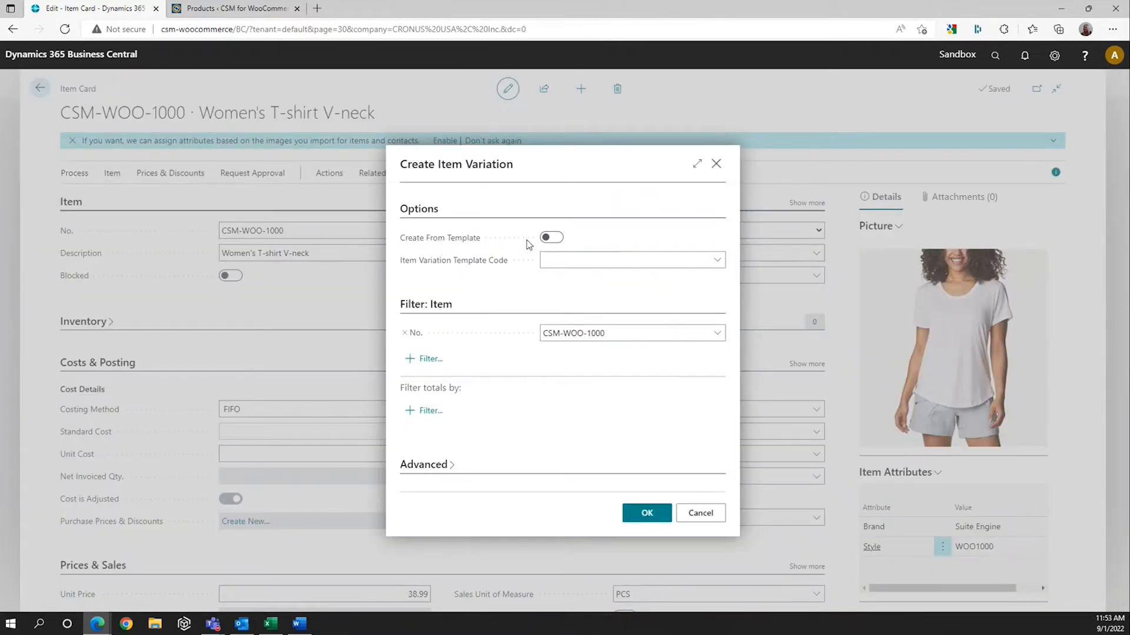
click(550, 238)
click(717, 260)
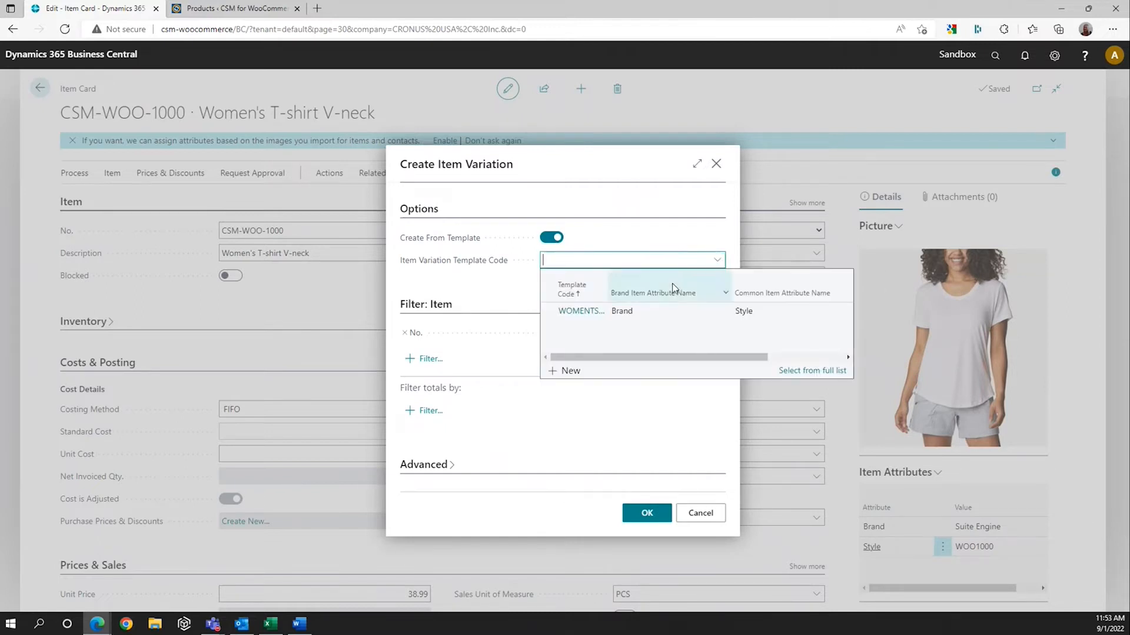
click(582, 311)
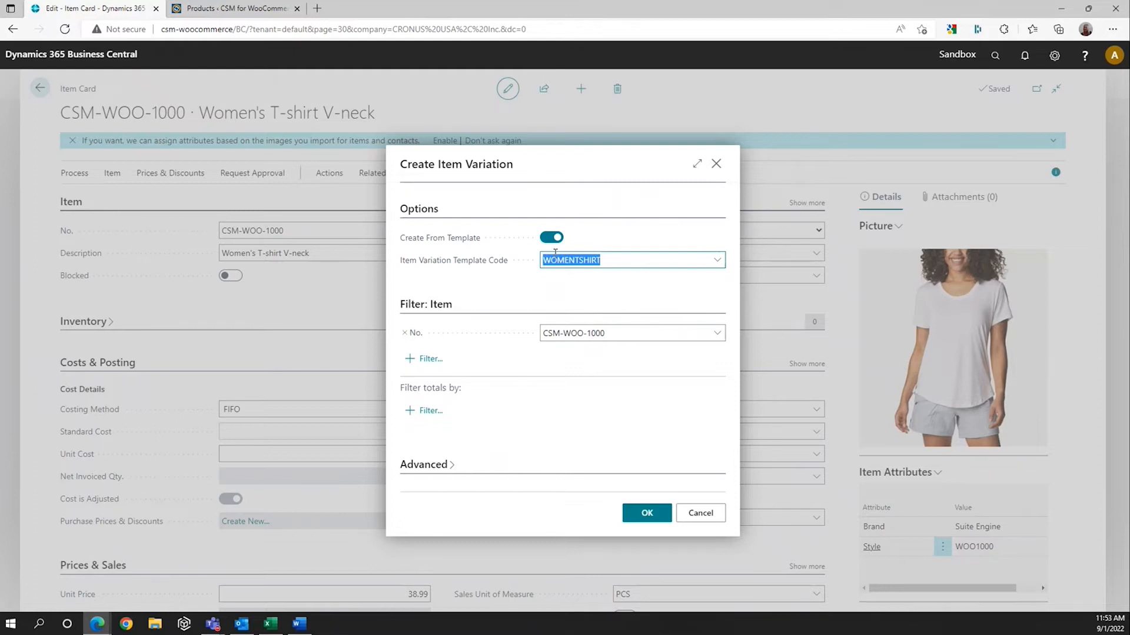
click(647, 513)
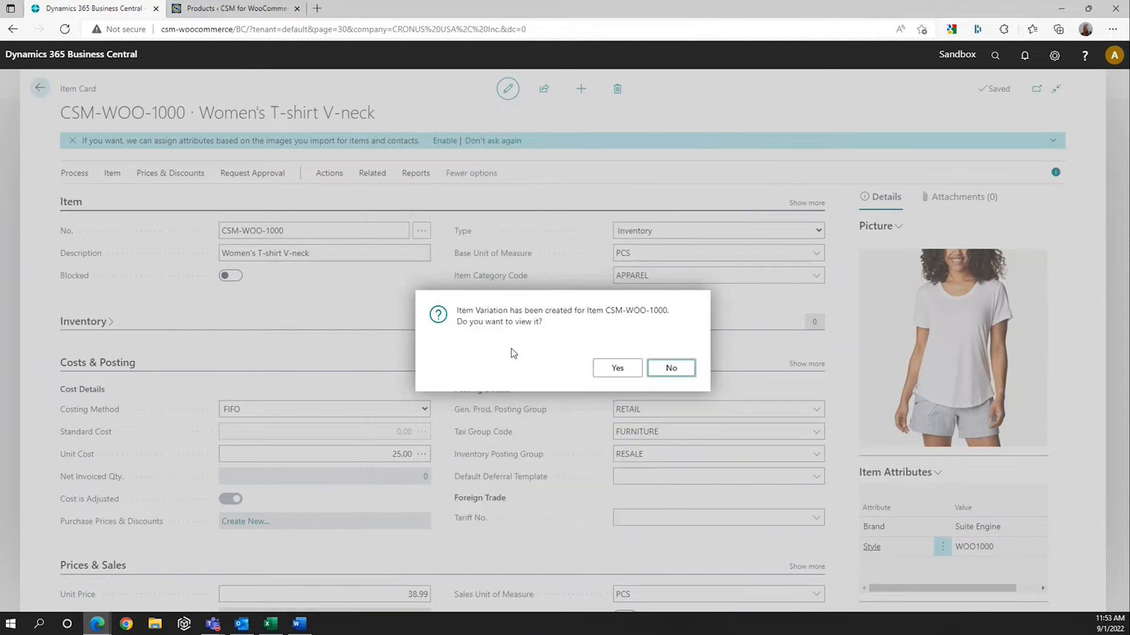
click(617, 369)
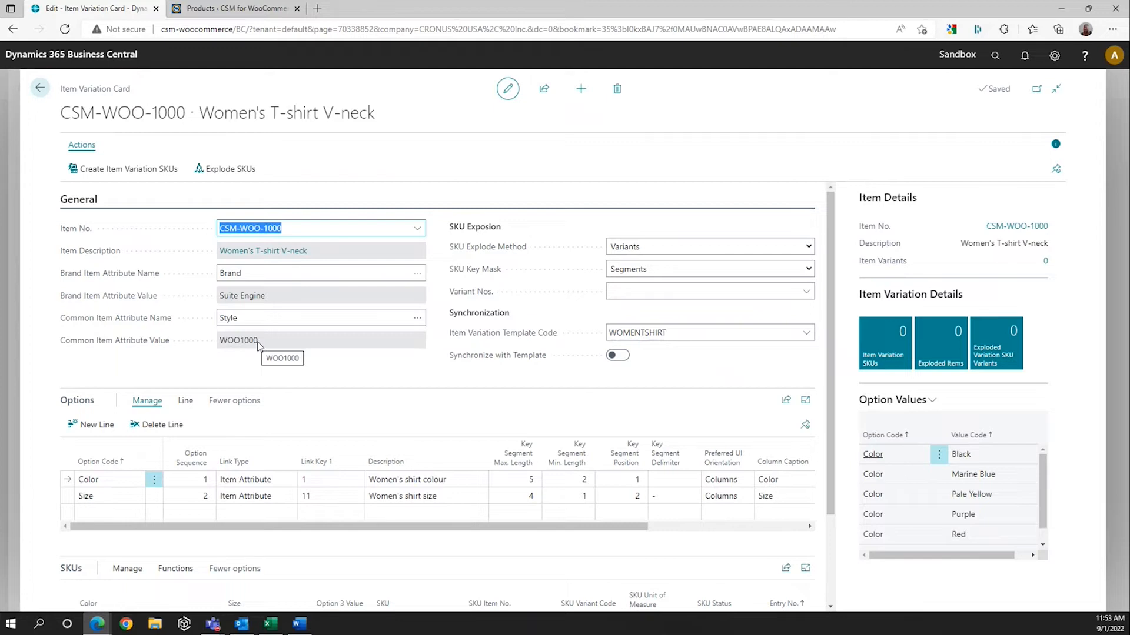
Step: Examine the option values defined for the Color and Size options of the item variation
click(121, 483)
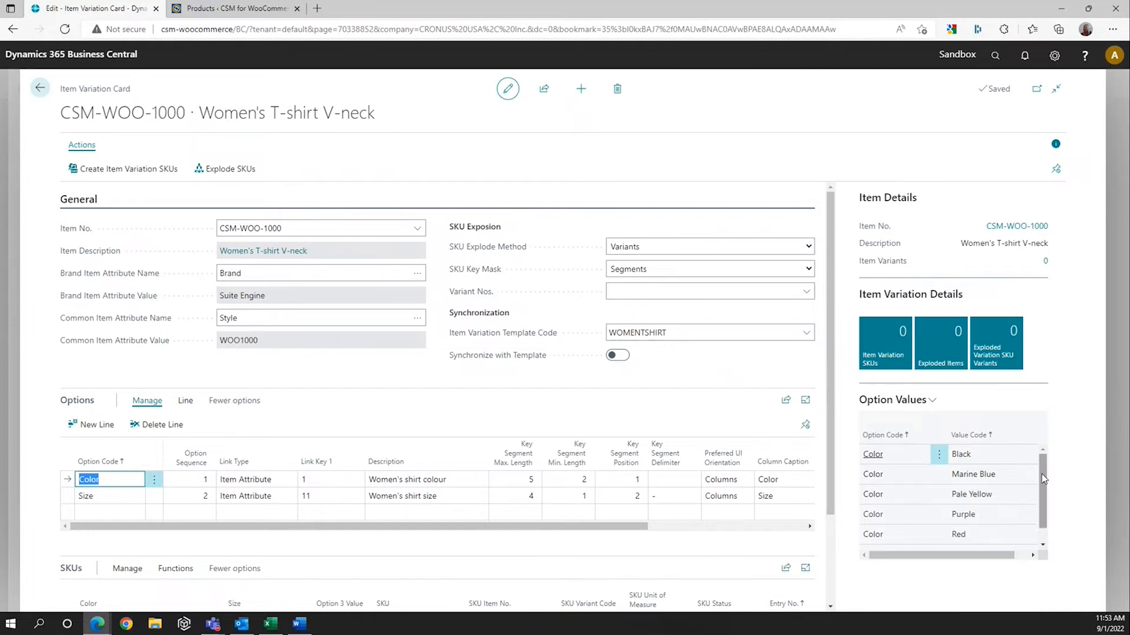
drag(1042, 474, 1059, 523)
click(105, 497)
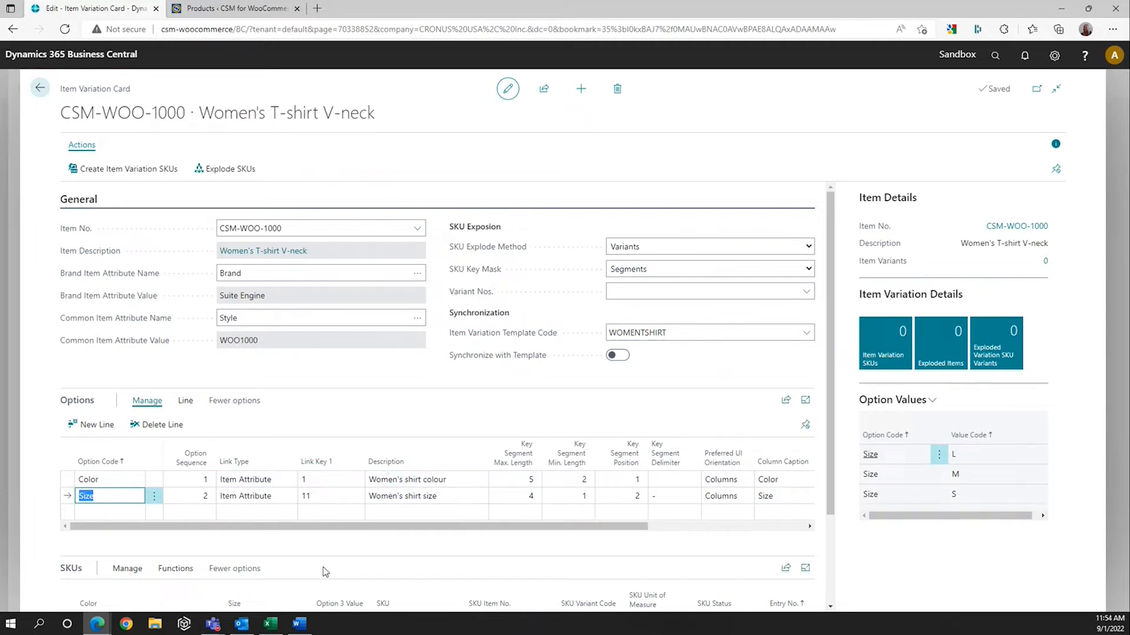
Step: Create the item variation SKUs for CSM-WOO-1000 and explode them into item variants without additional filters
scroll(323, 570, down, 2)
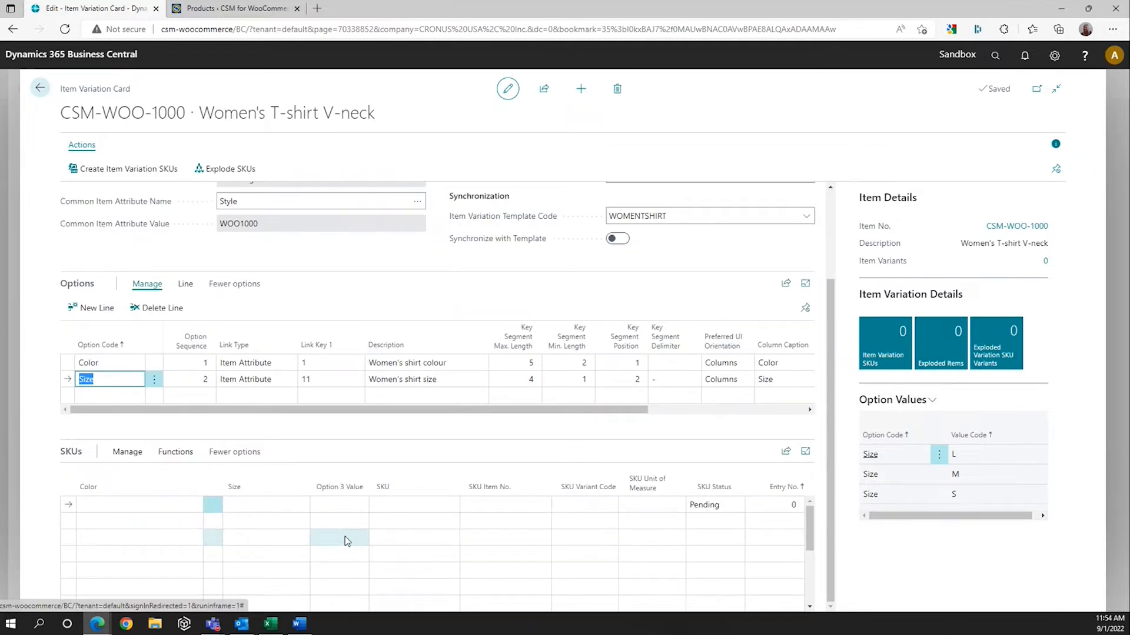
click(131, 171)
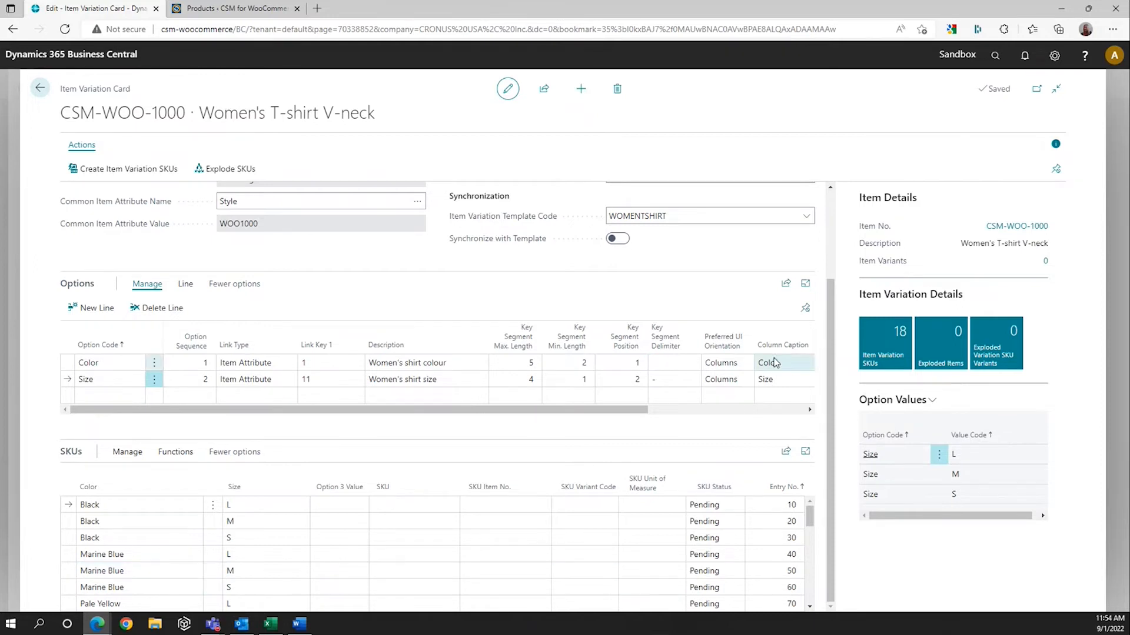
drag(829, 337, 843, 237)
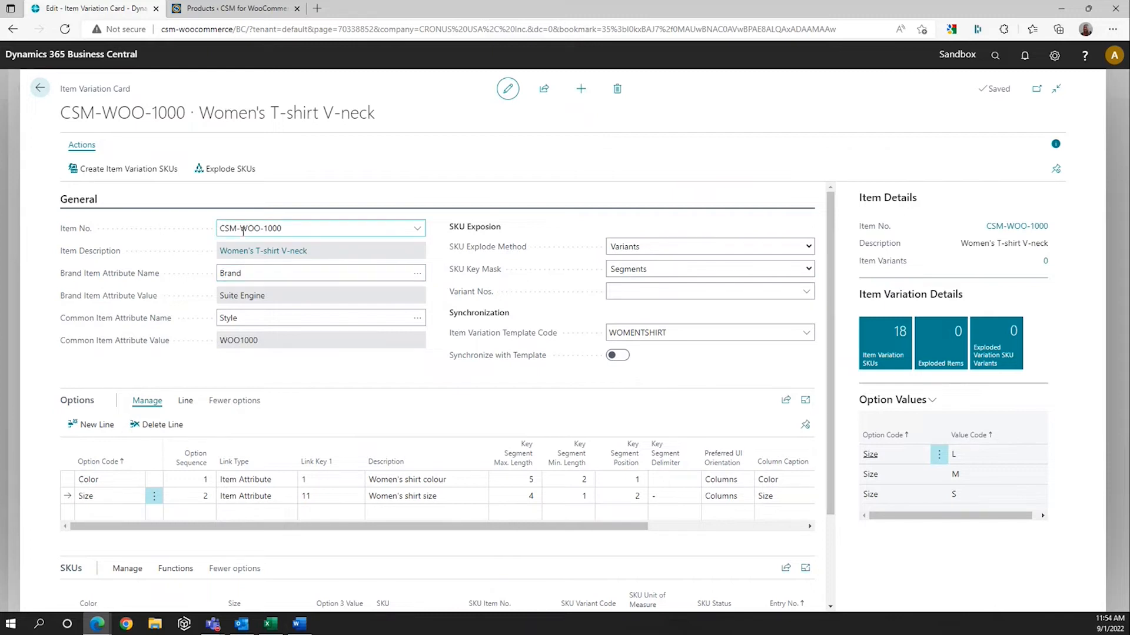
click(229, 172)
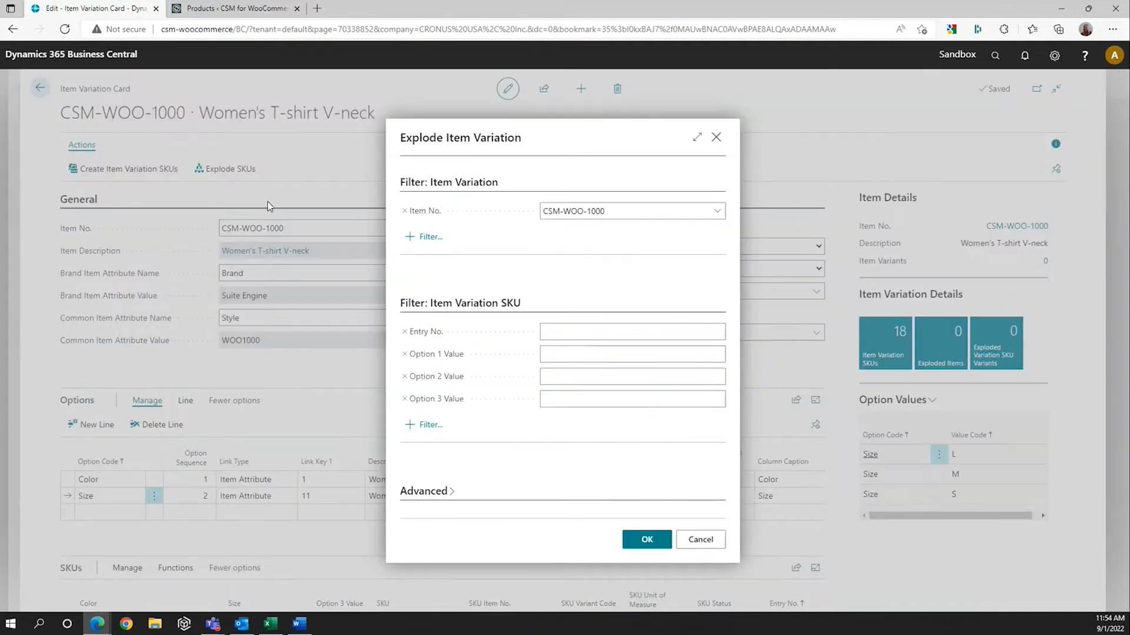
click(637, 540)
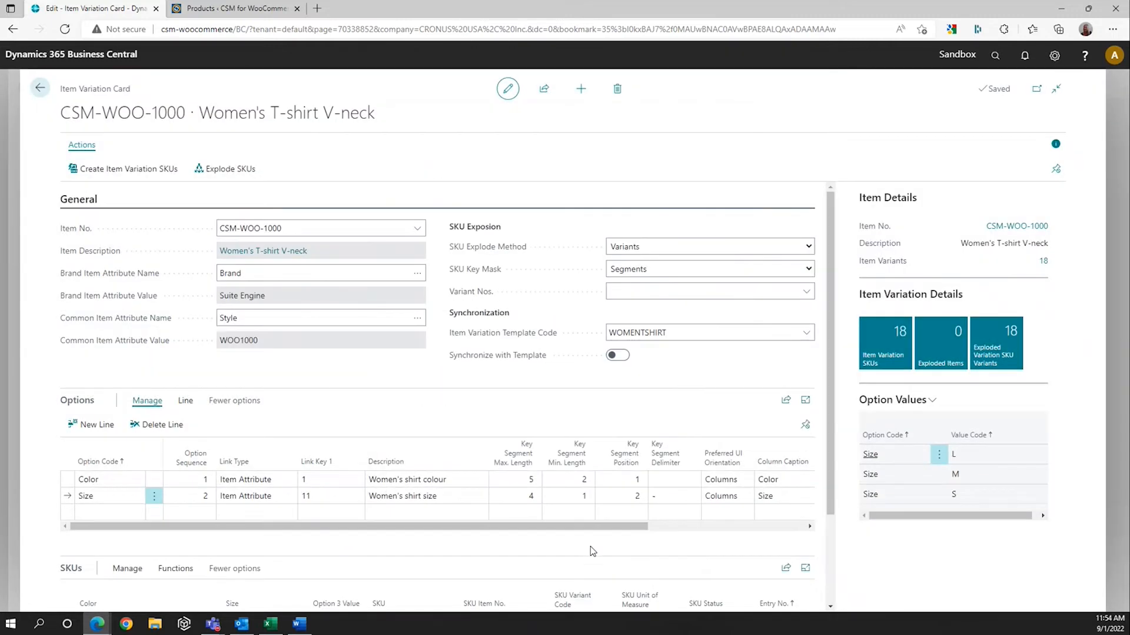
Step: Review the variant codes on the SKU lines and the codes and descriptions in the item's variant list
scroll(585, 547, down, 2)
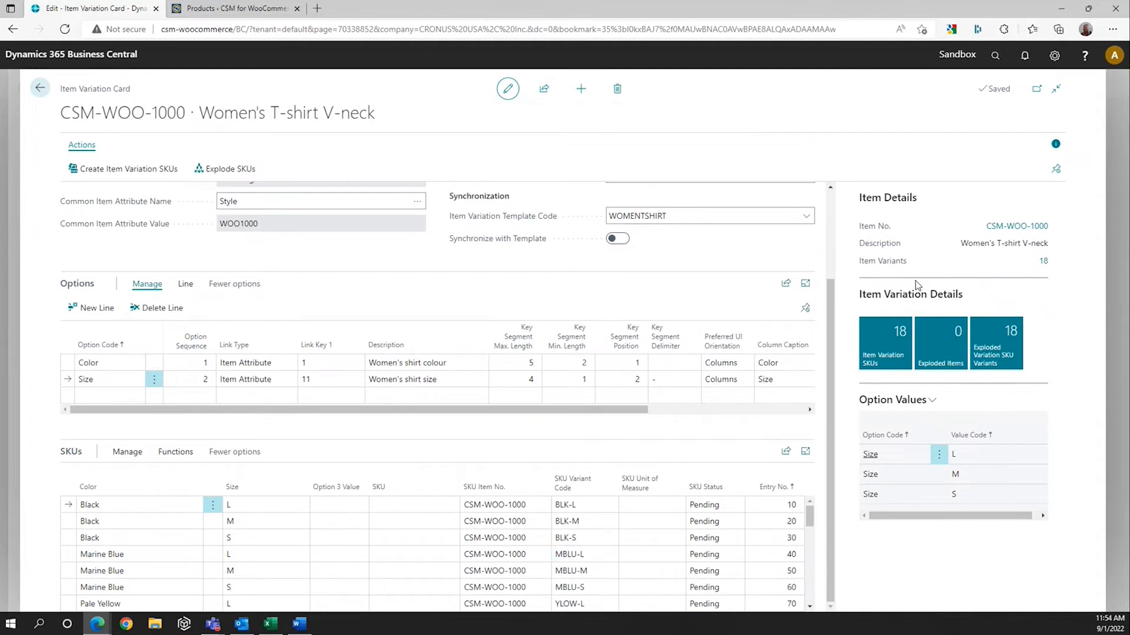
mouse_move(889, 266)
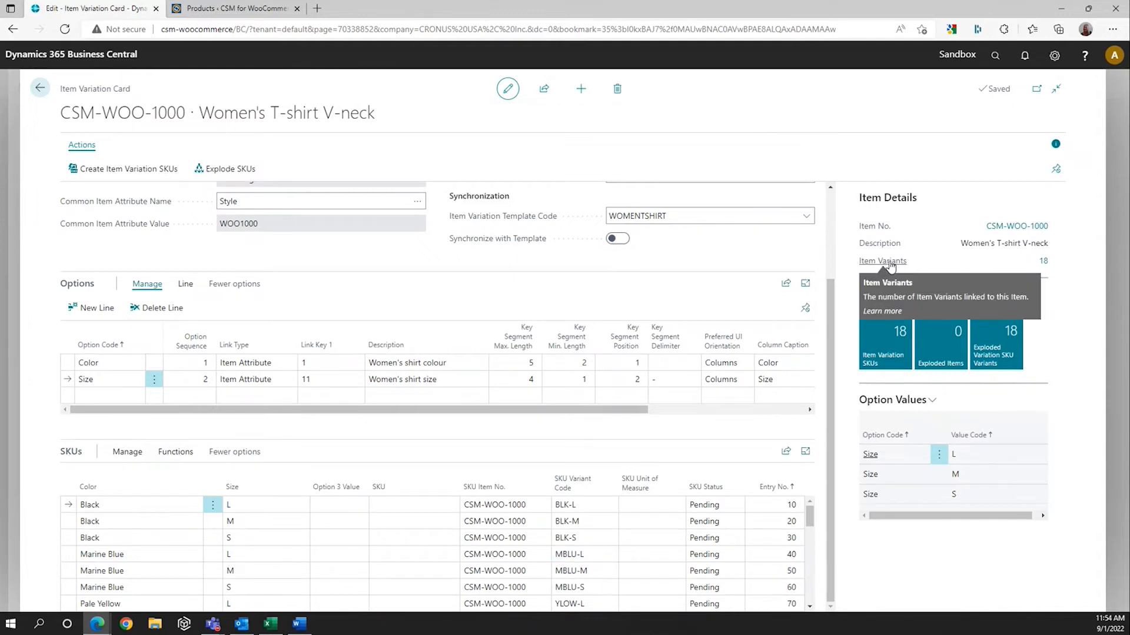
click(1044, 263)
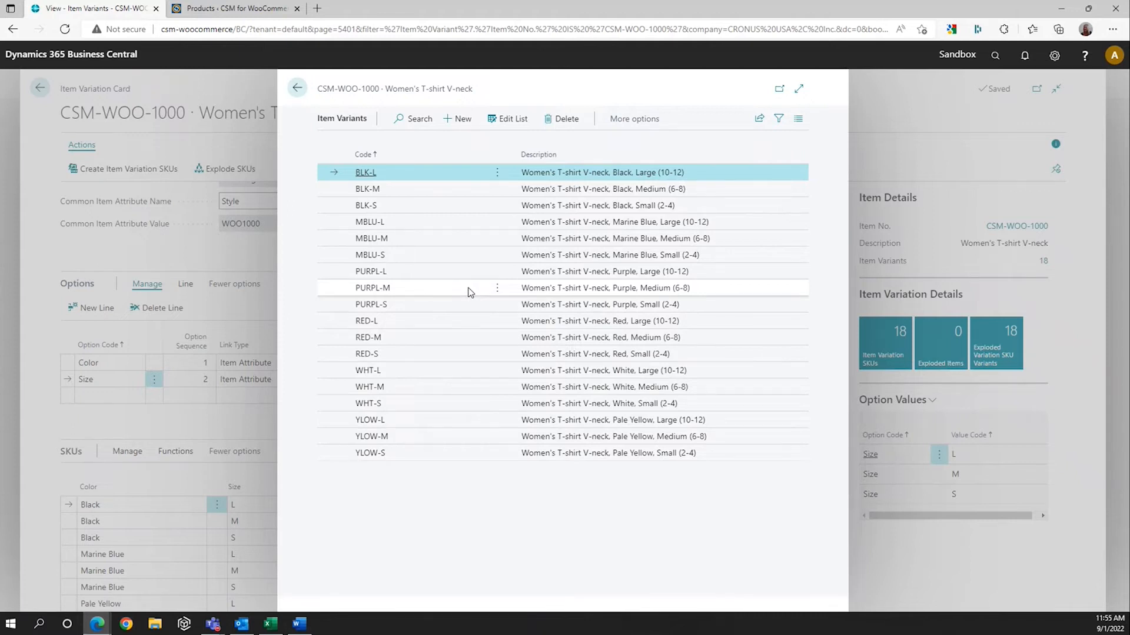
click(297, 87)
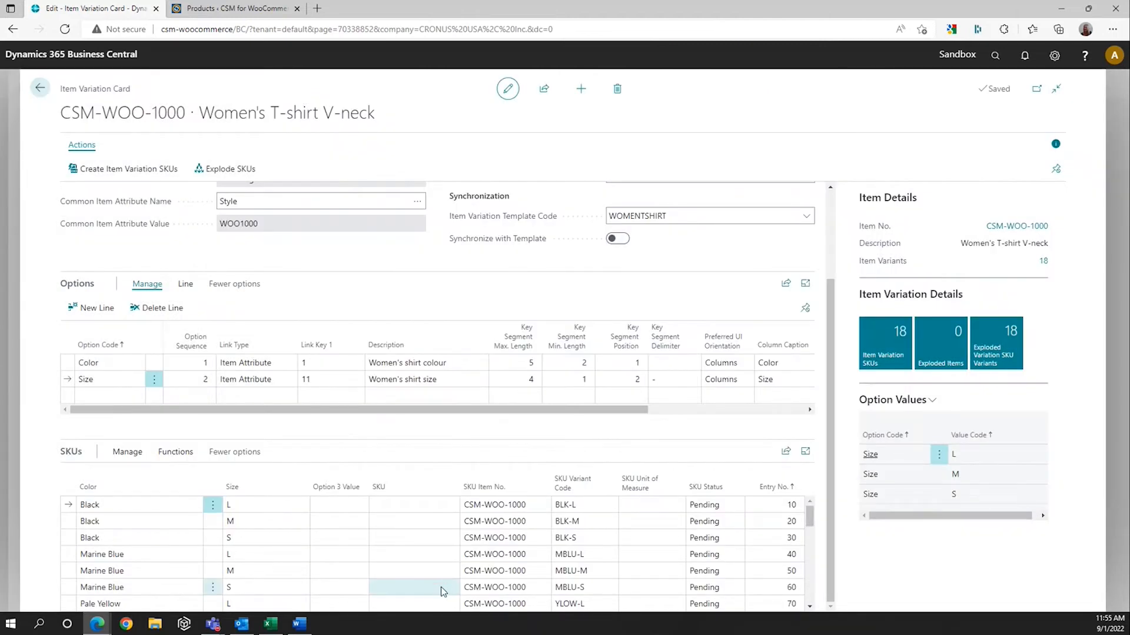
scroll(442, 590, down, 1)
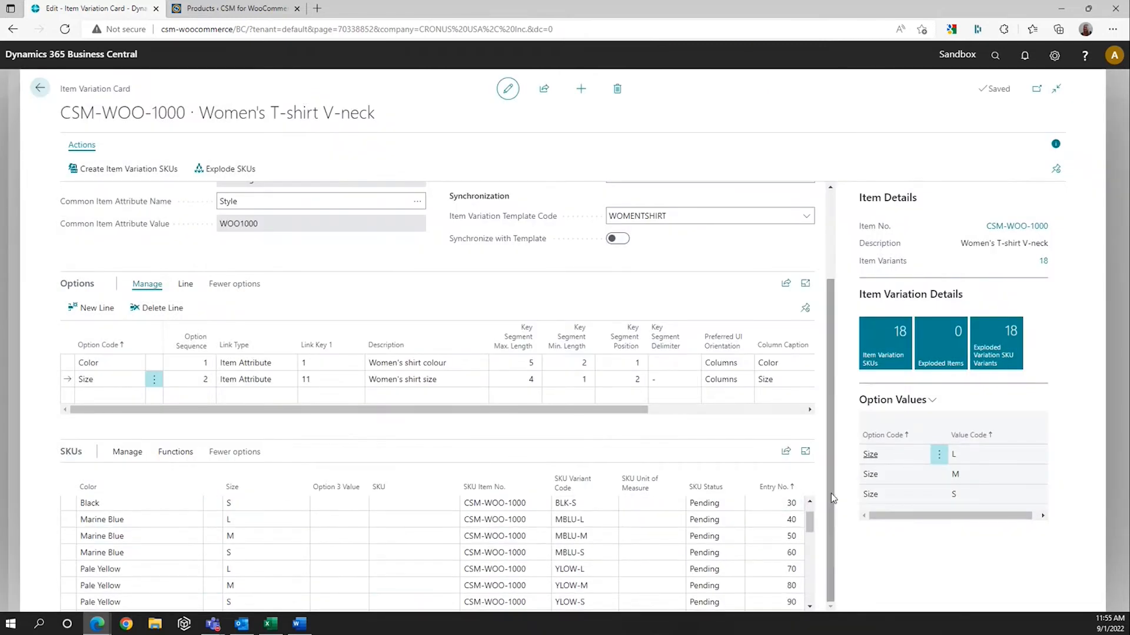
scroll(805, 518, up, 1)
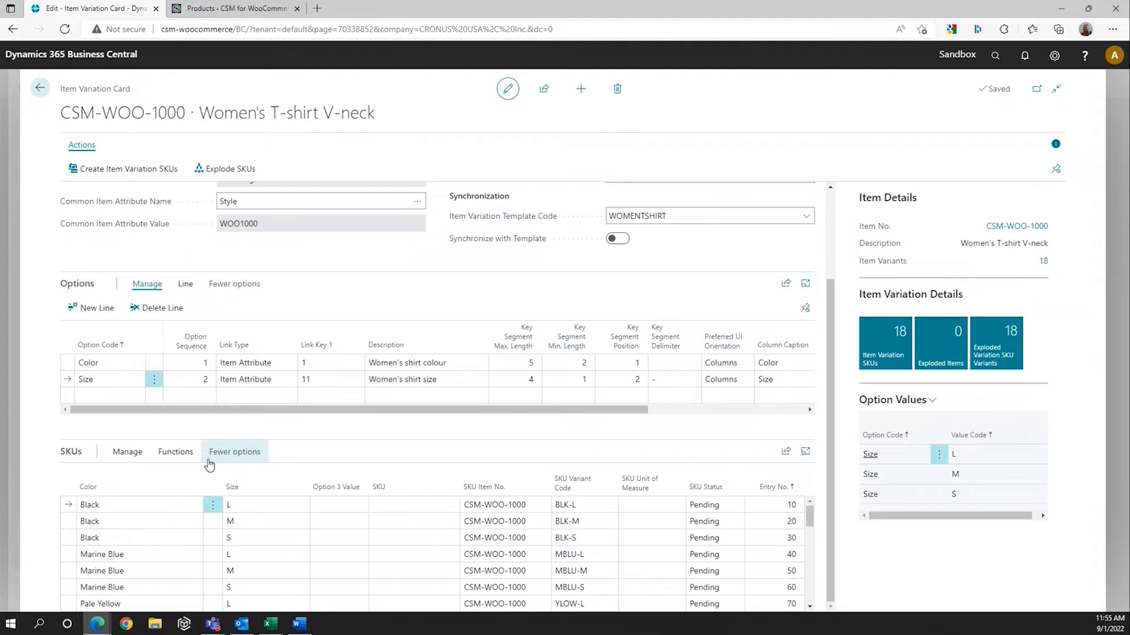
Step: Generate the SKU values for all color and size combinations on the item variation's SKU lines
click(176, 458)
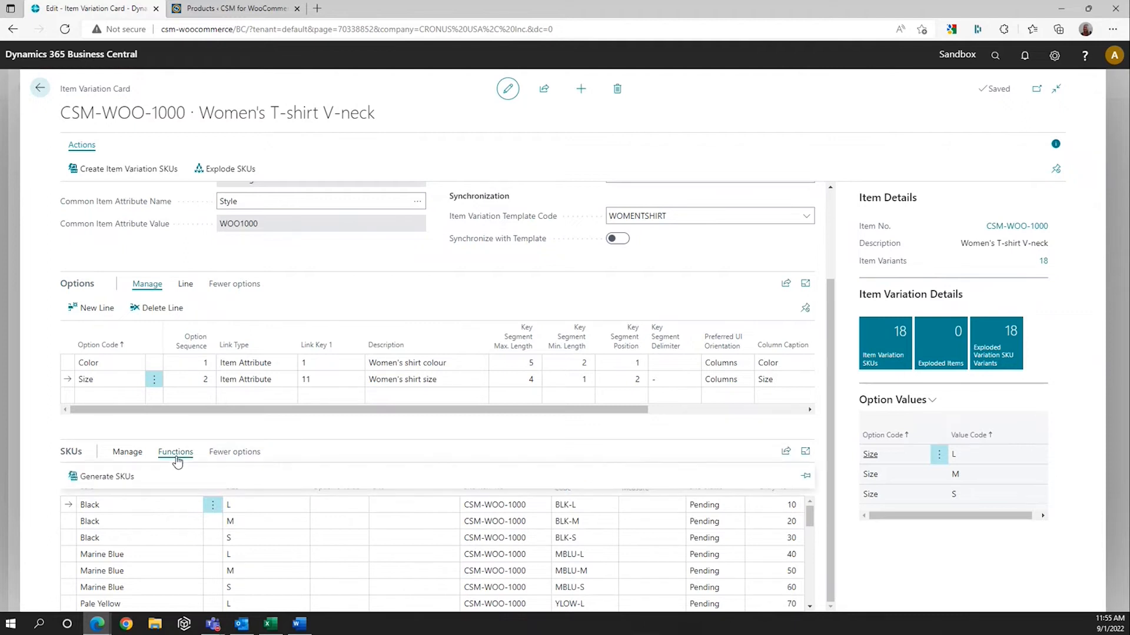
click(97, 478)
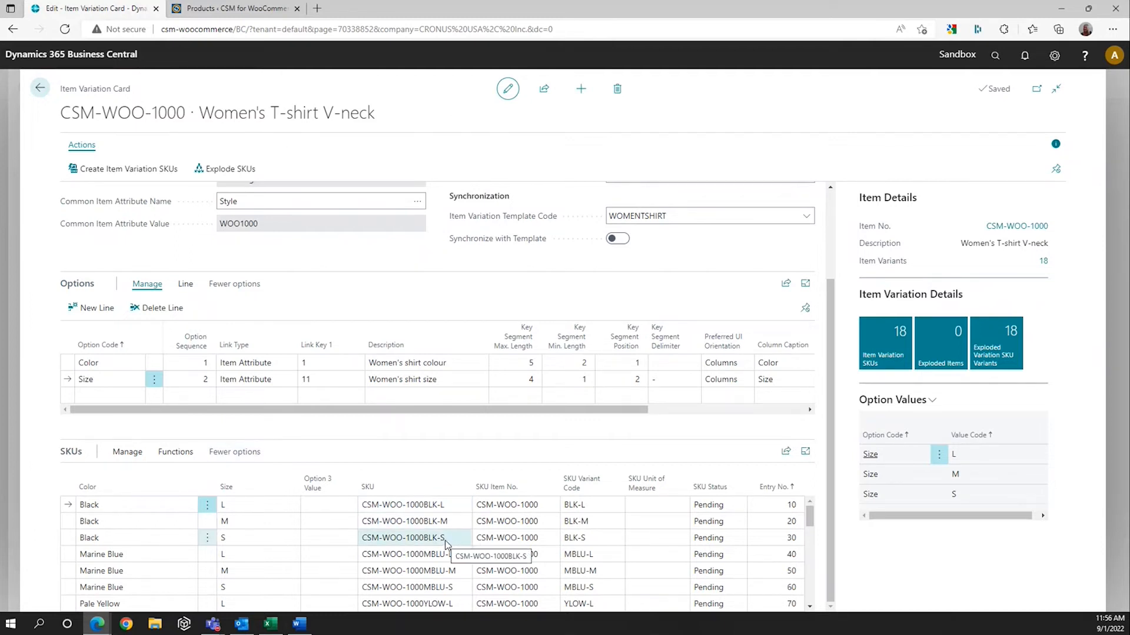
scroll(686, 457, up, 3)
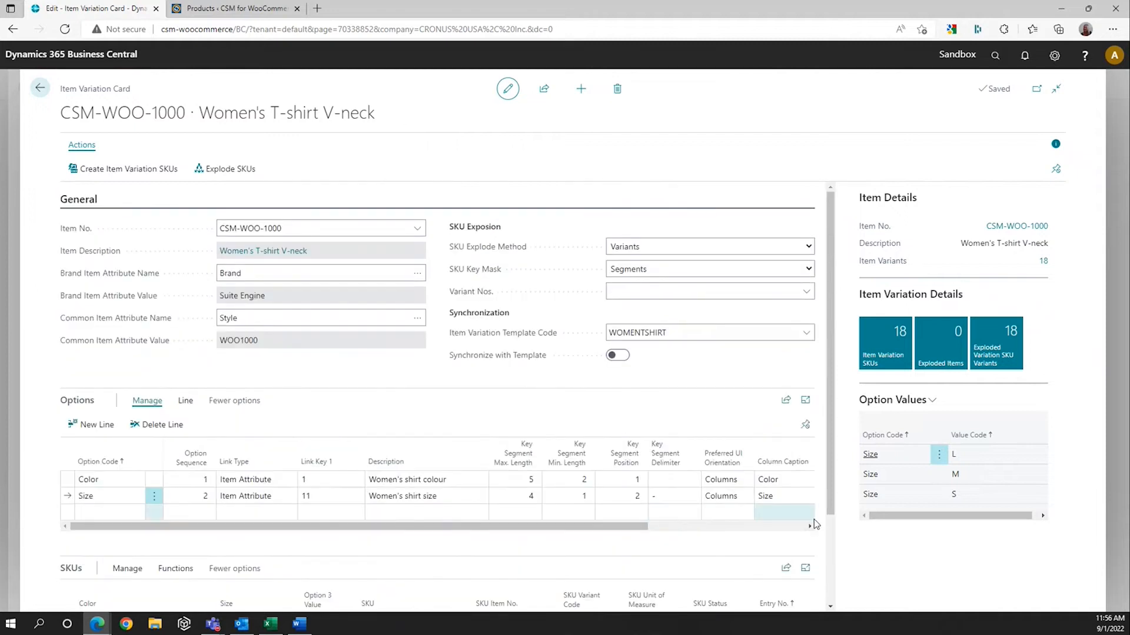
Step: Set the SKU Status of every color and size SKU line to Active, and close the item variation card
scroll(817, 558, down, 2)
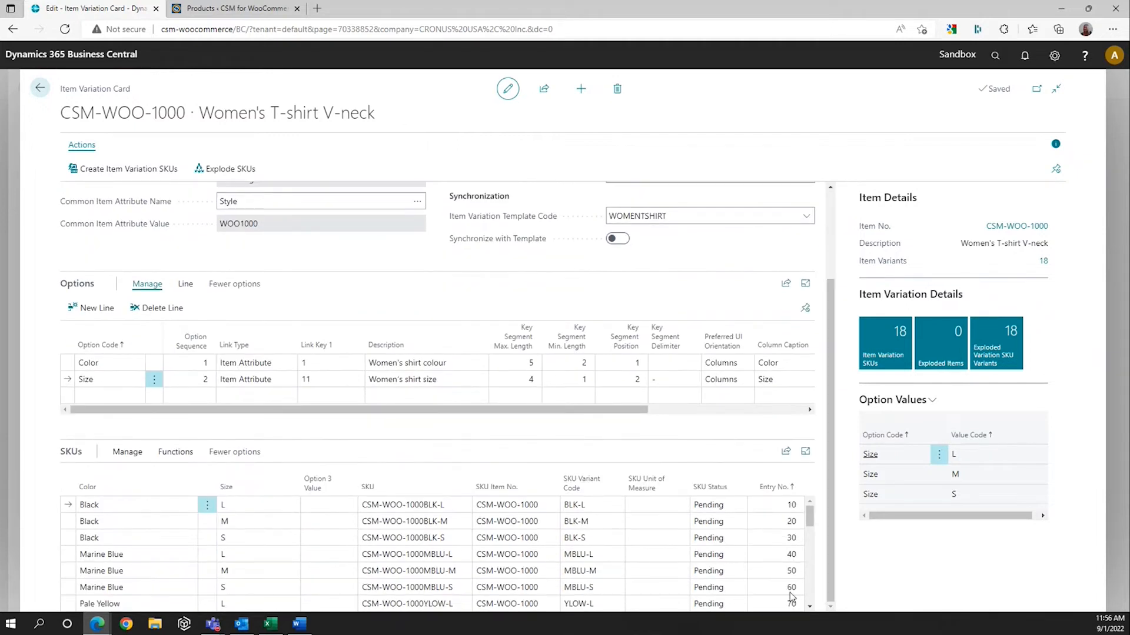
scroll(682, 568, down, 1)
scroll(683, 567, up, 1)
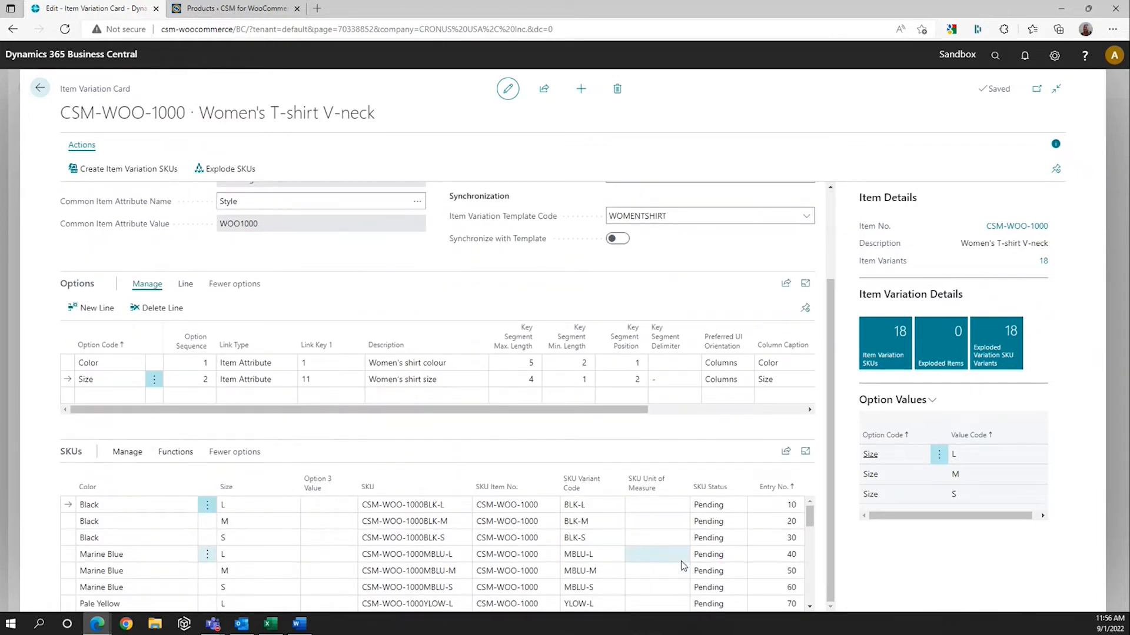
scroll(686, 562, up, 3)
scroll(765, 548, down, 3)
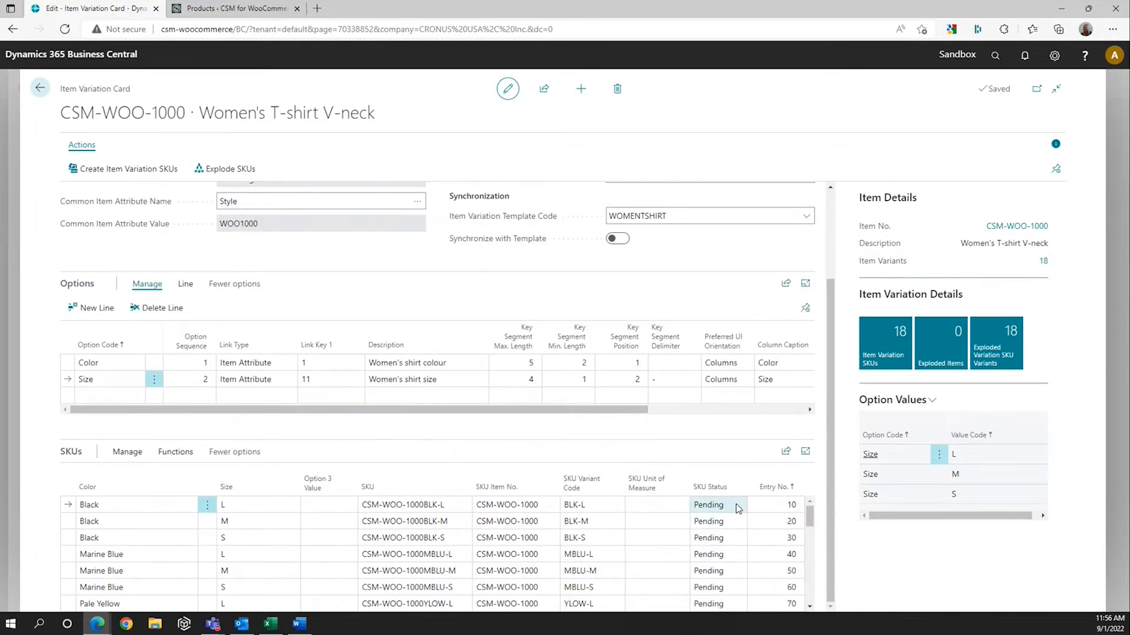
click(737, 508)
click(722, 533)
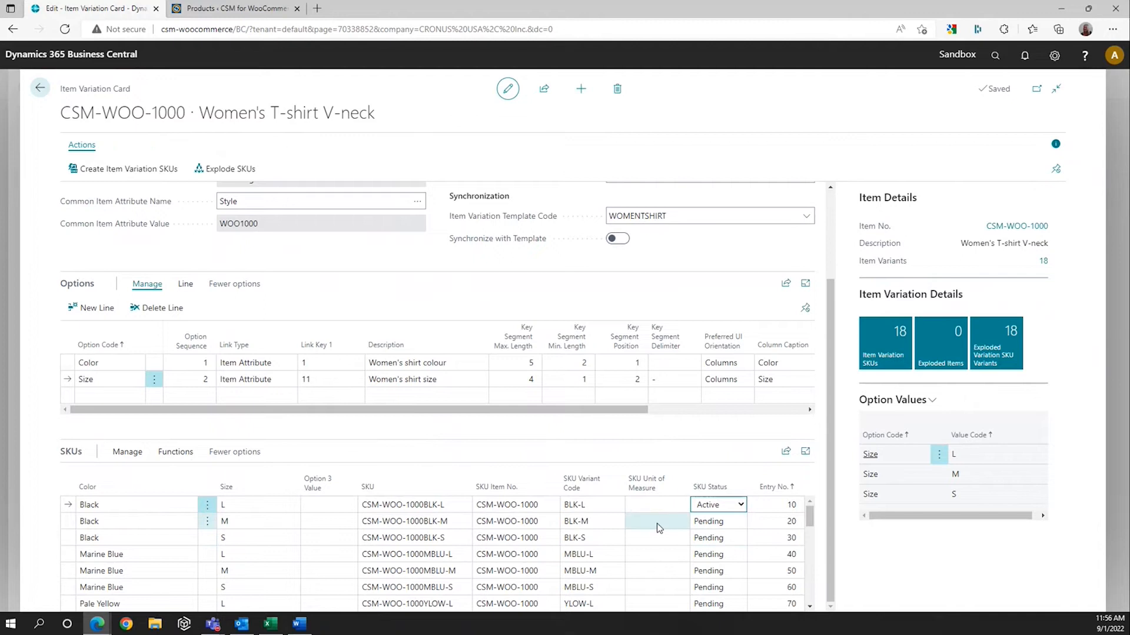
key(Down)
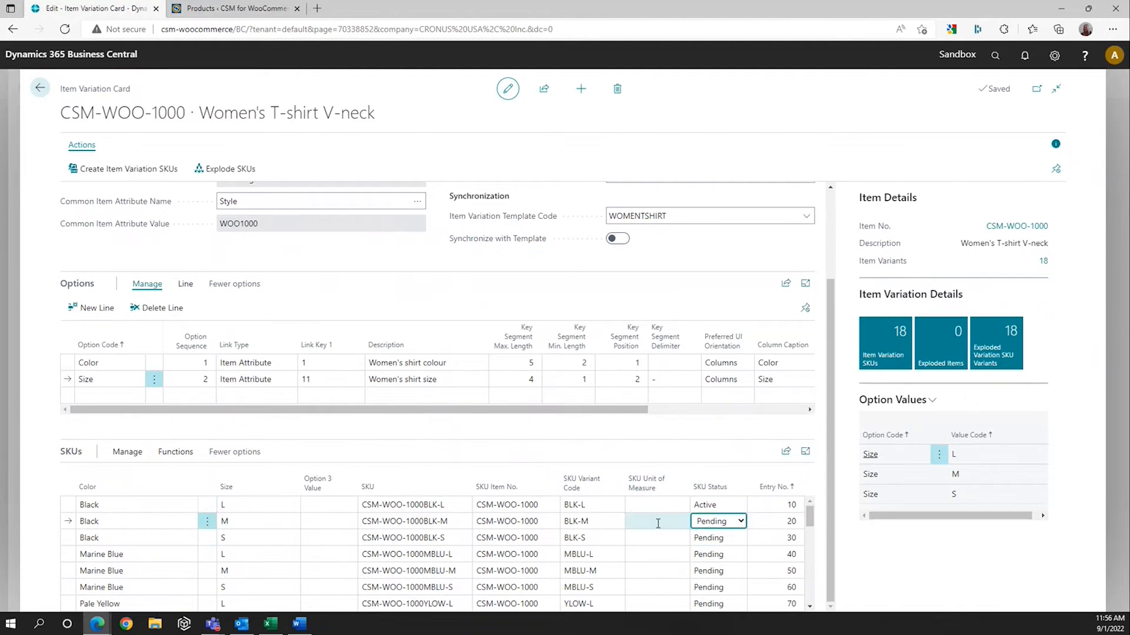
key(a)
key(Down)
key(a)
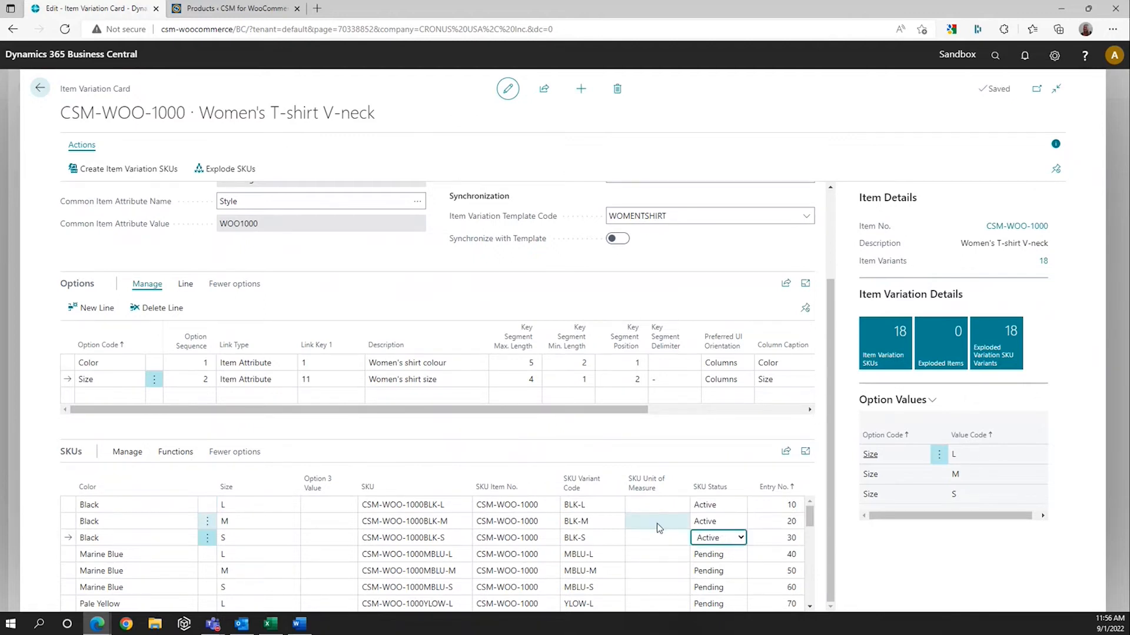
key(Down)
key(a)
key(Down)
key(a)
key(Down)
key(a)
key(Down)
key(a)
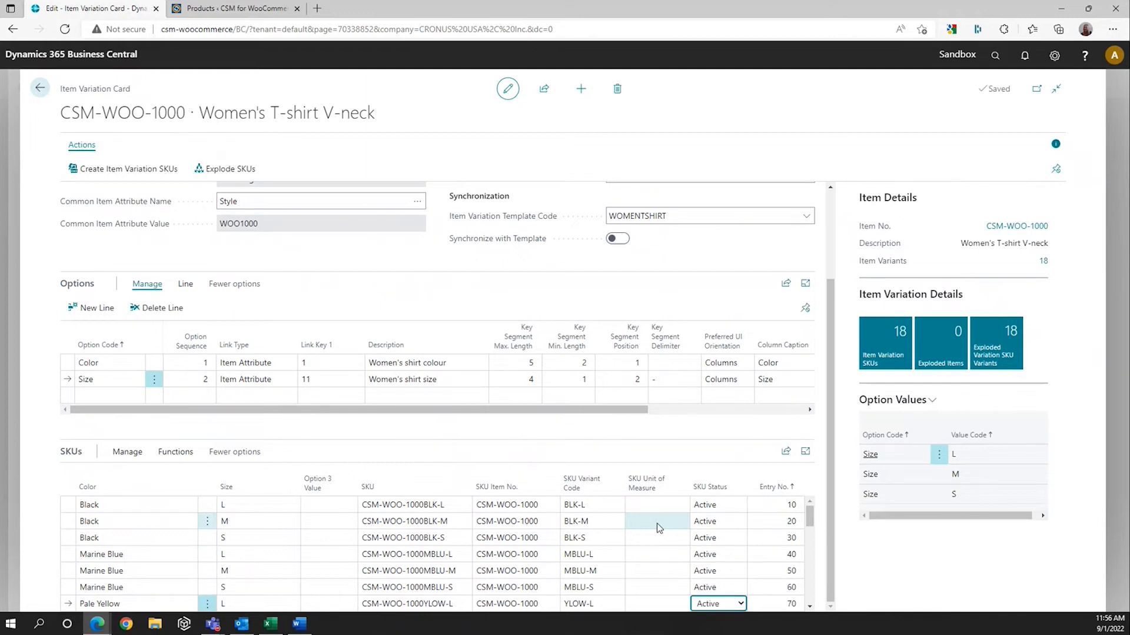
key(Down)
key(a)
key(Down)
key(a)
key(Down)
key(a)
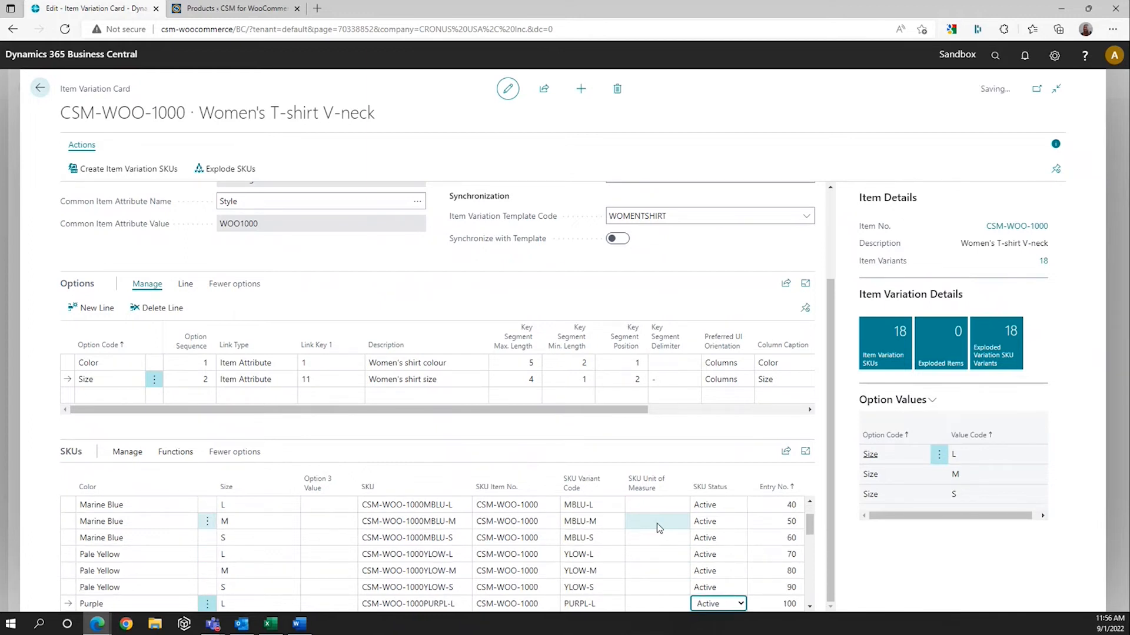
key(Down)
key(a)
key(Down)
key(a)
key(Down)
key(a)
key(Down)
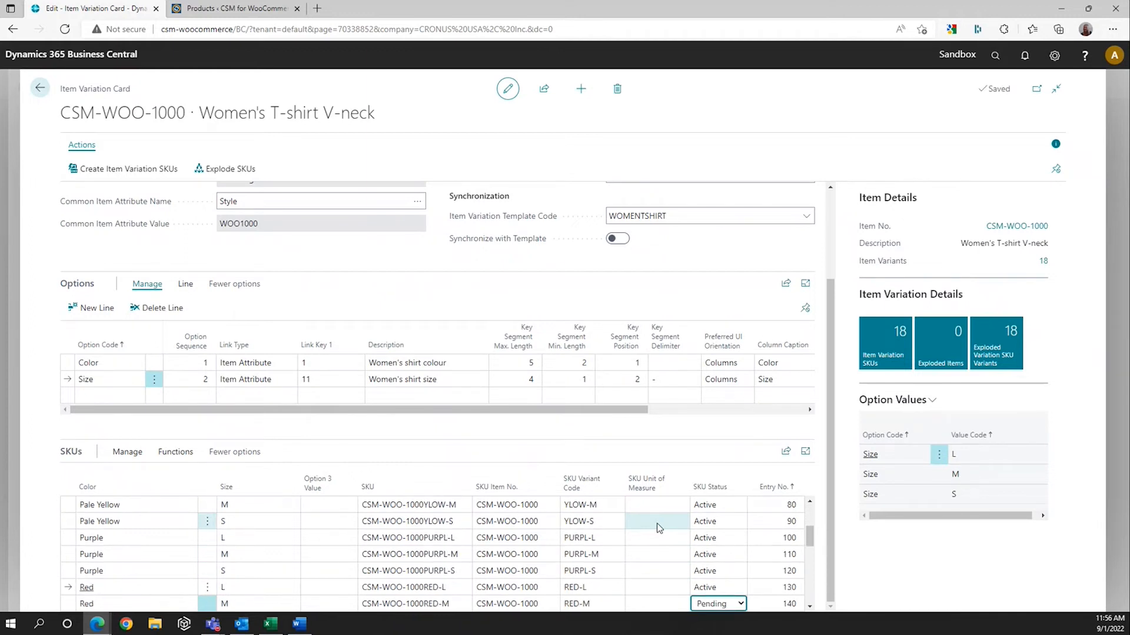
key(a)
key(Down)
key(a)
key(Down)
key(a)
key(Down)
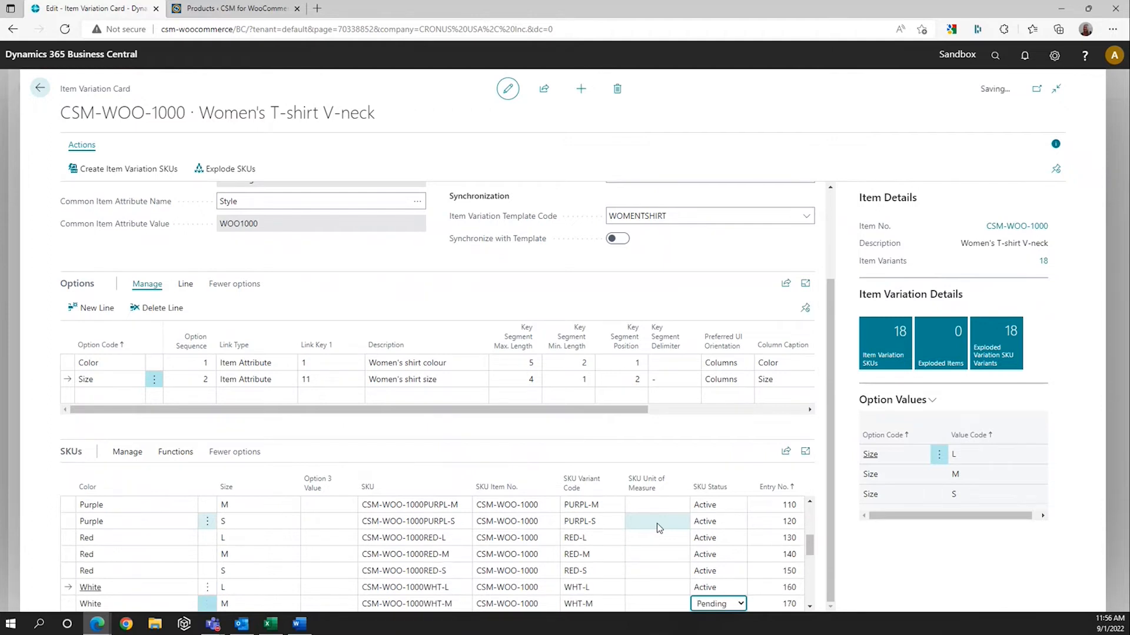
key(a)
key(Down)
key(a)
key(Down)
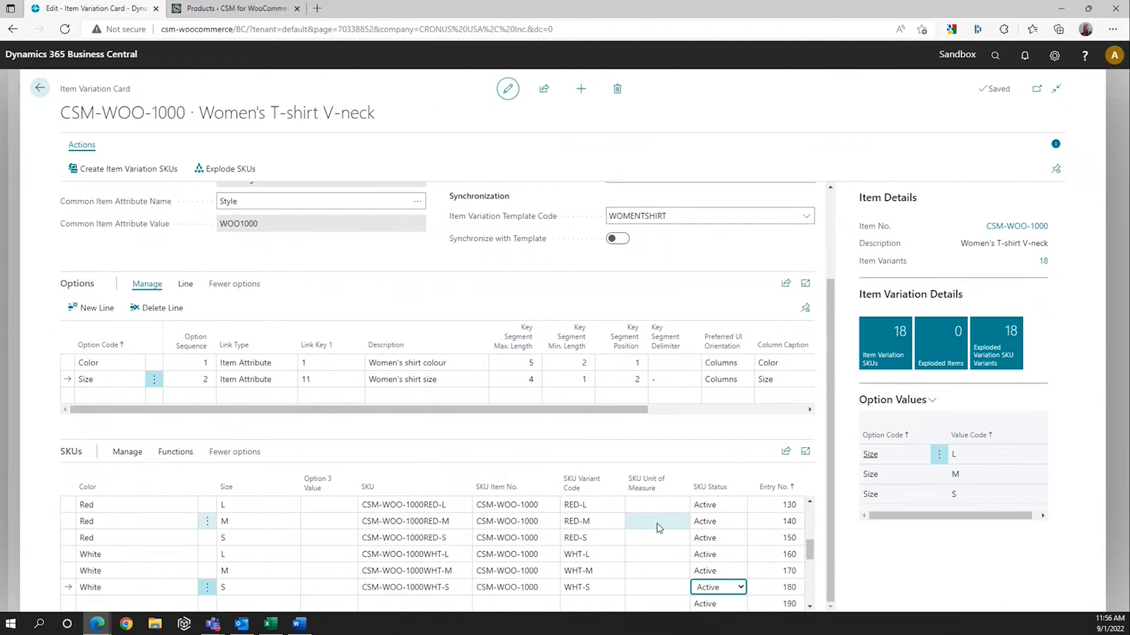
key(Down)
key(Return)
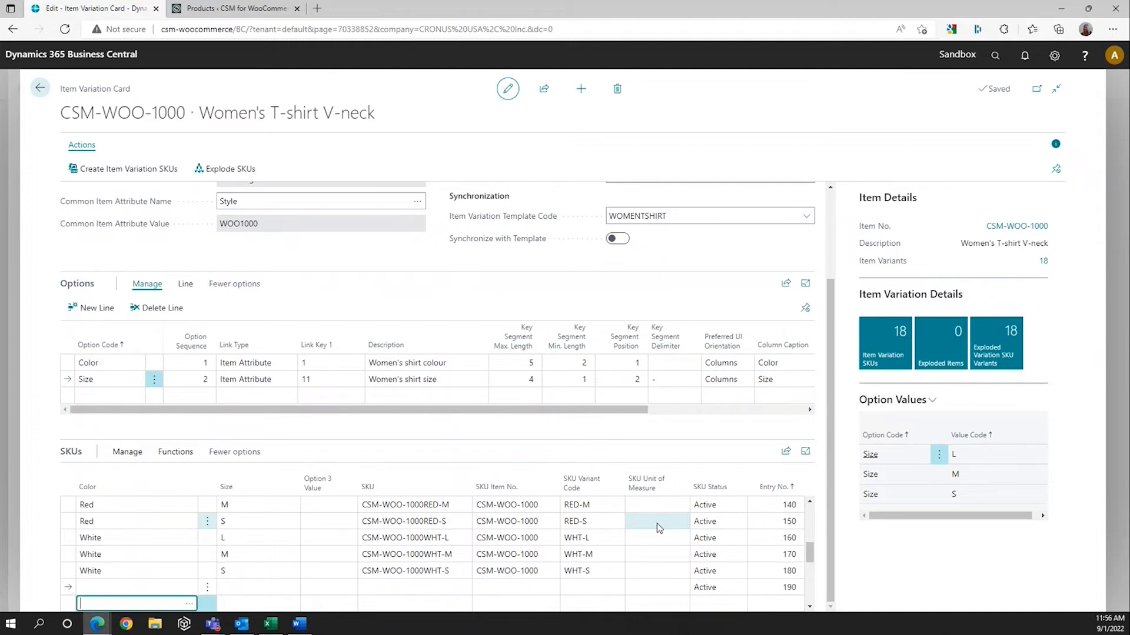
key(Escape)
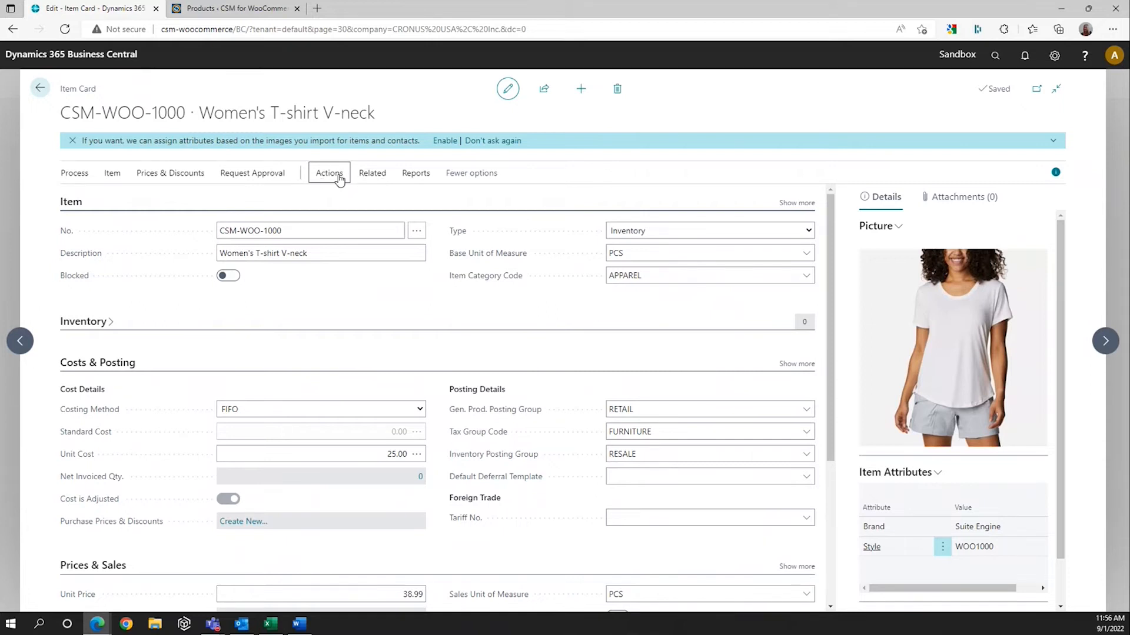
Step: Reopen the item's Variation Info and go to the end of its SKU lines
click(376, 175)
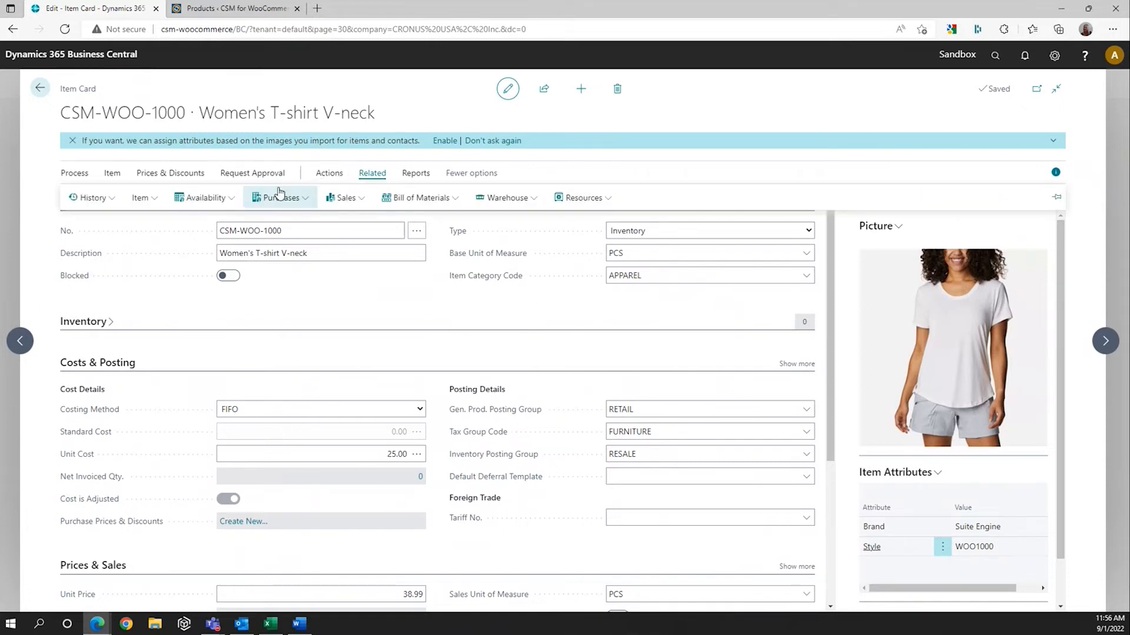
click(144, 200)
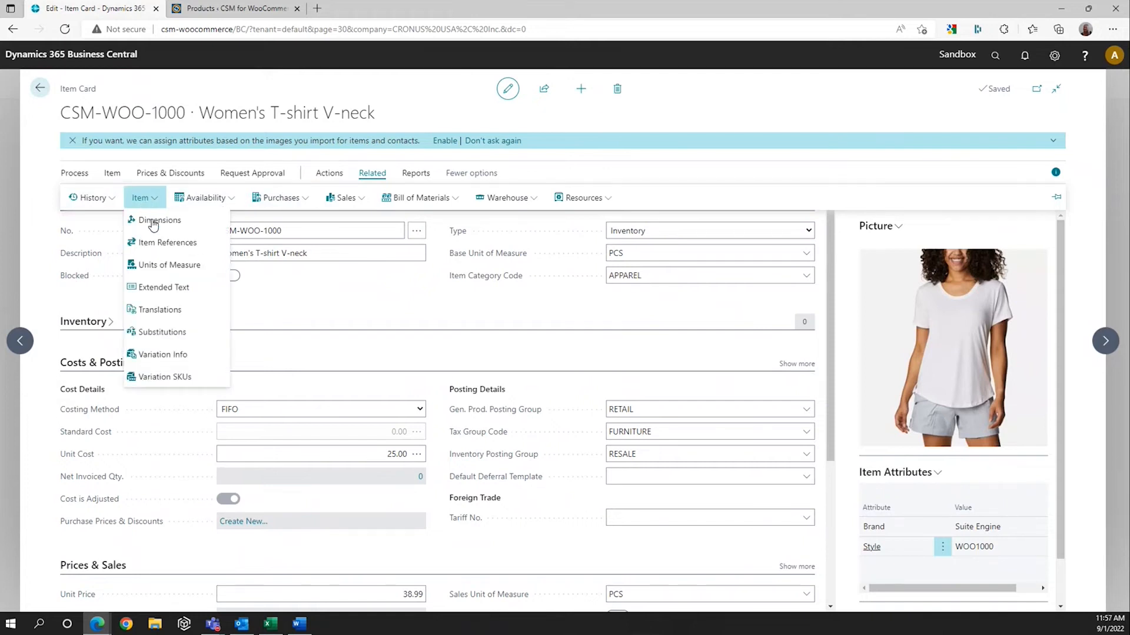
click(179, 357)
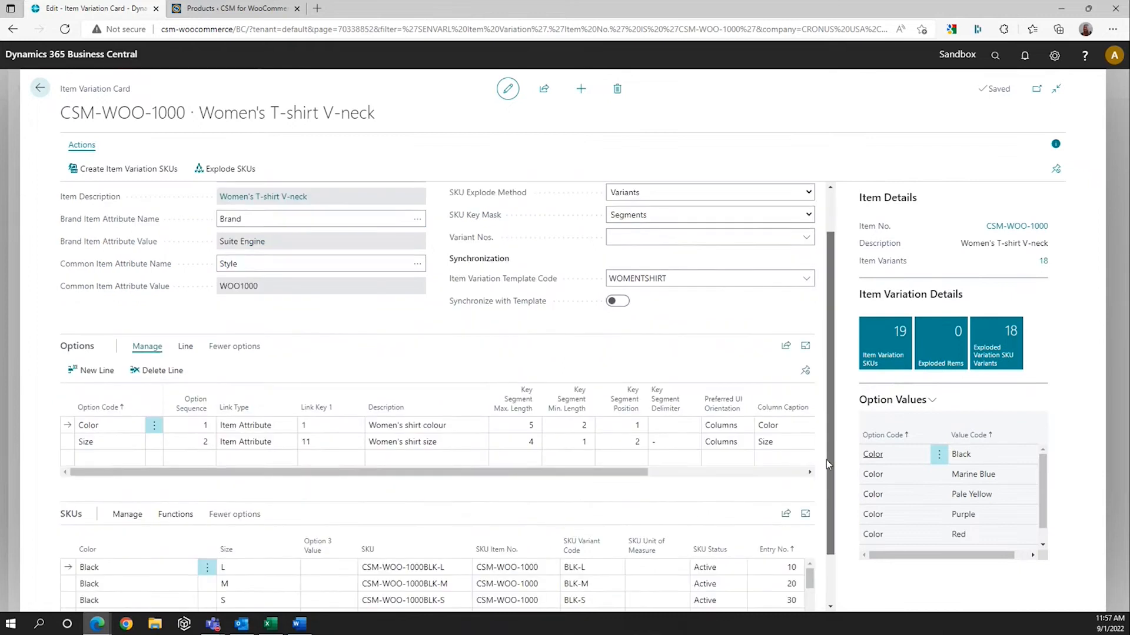
scroll(826, 460, down, 2)
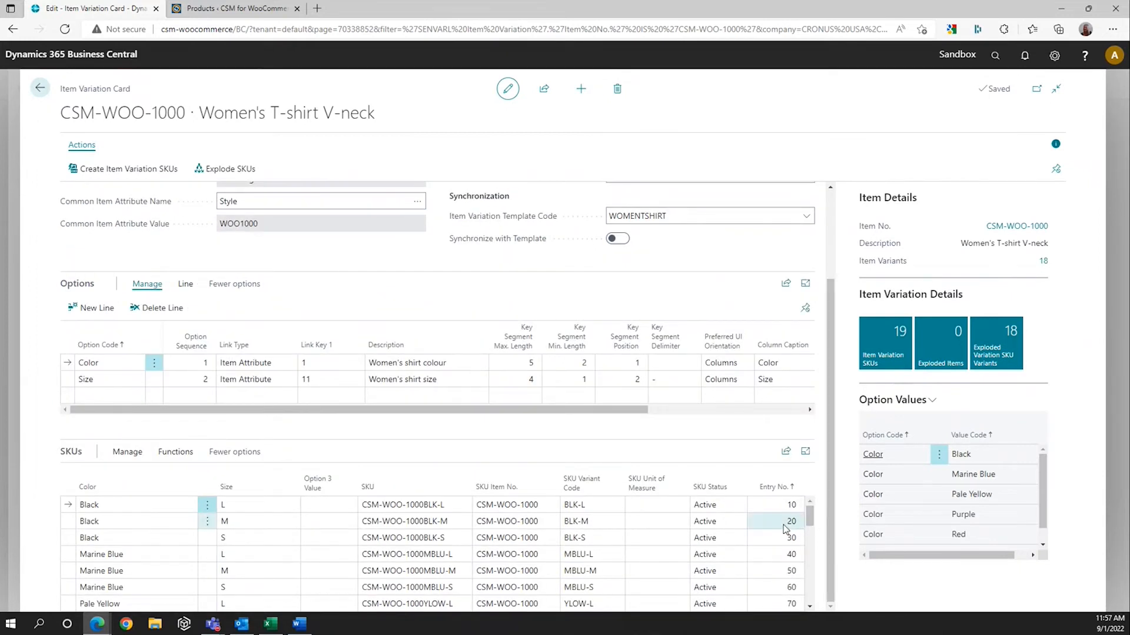
scroll(722, 535, down, 2)
scroll(723, 537, down, 5)
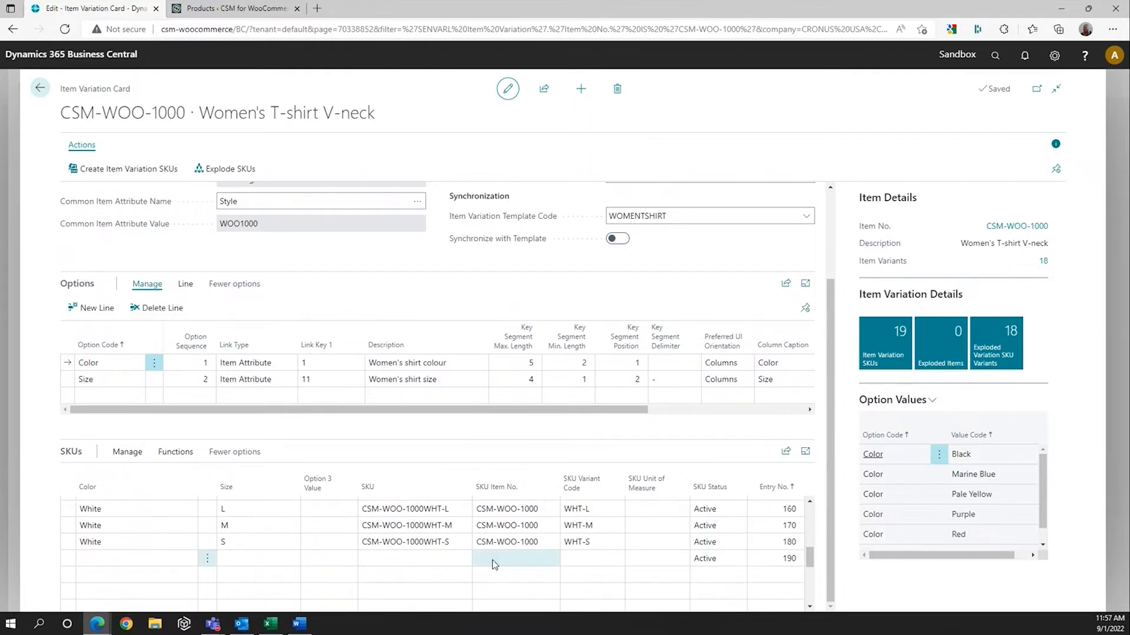
Step: Delete the blank SKU line with entry number 190 below the White SKUs and confirm the deletion
click(96, 560)
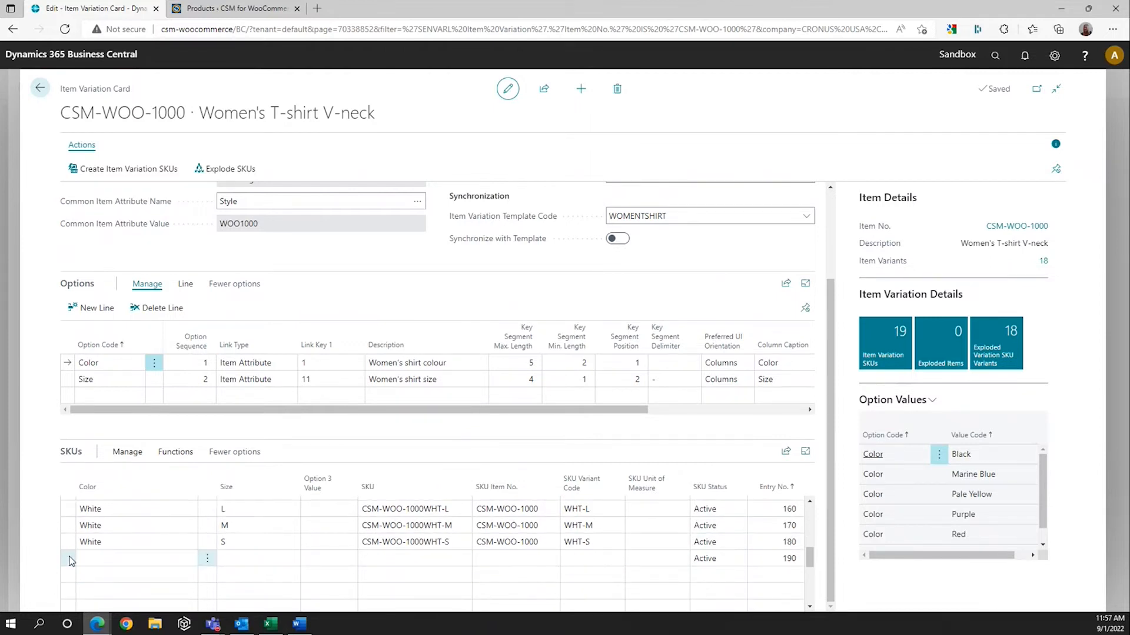
click(69, 560)
right_click(69, 561)
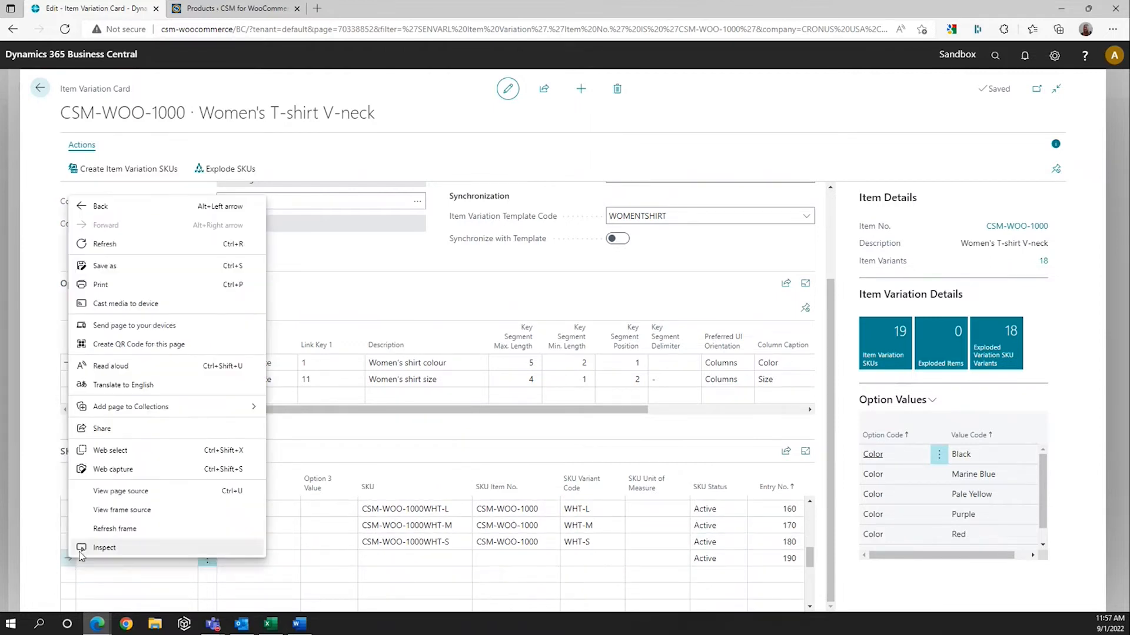
click(207, 560)
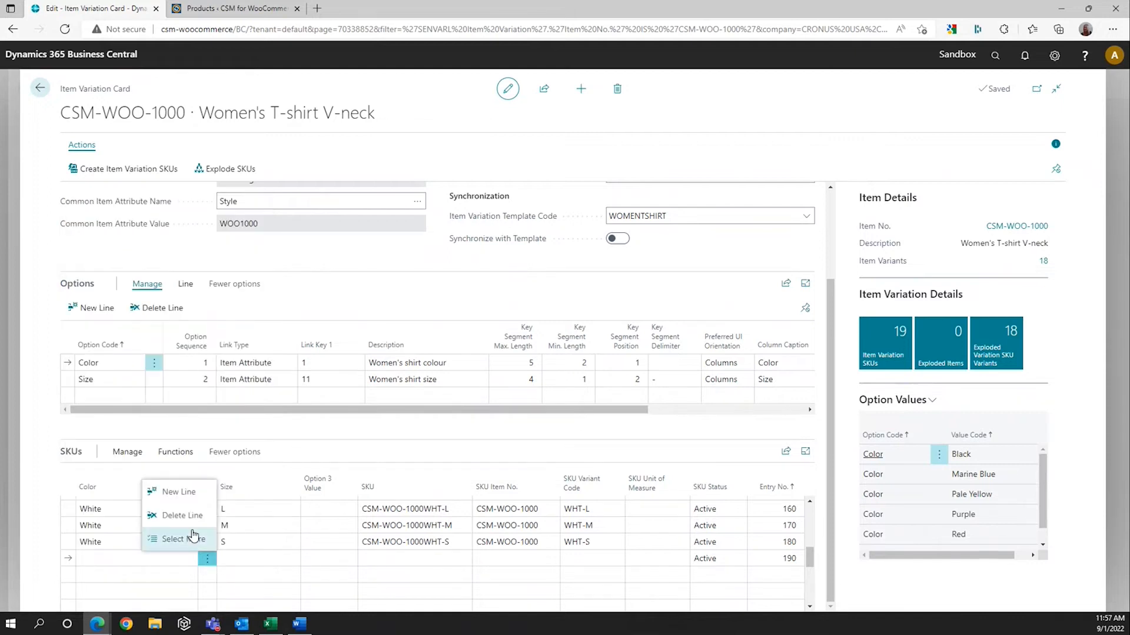
click(192, 516)
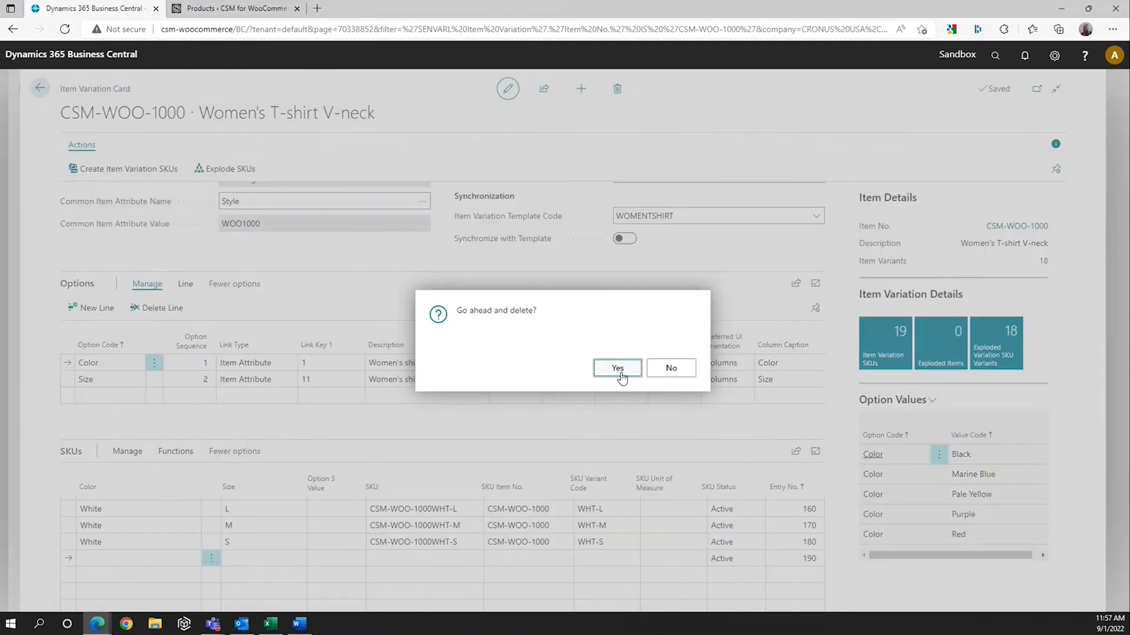
click(621, 374)
click(644, 538)
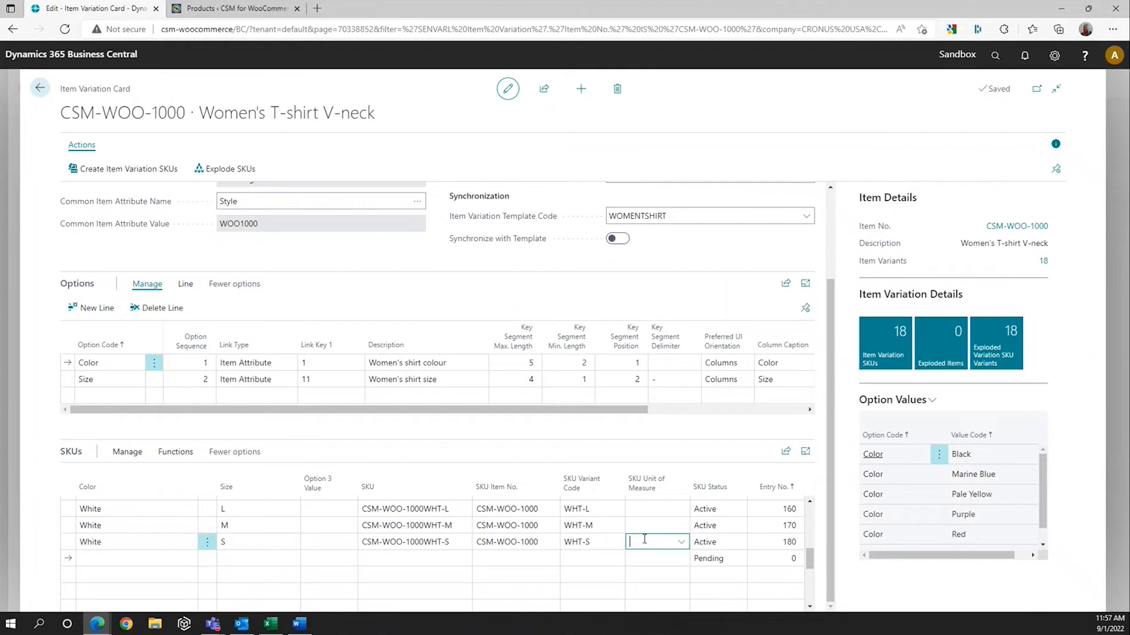
click(573, 446)
drag(810, 561, 809, 513)
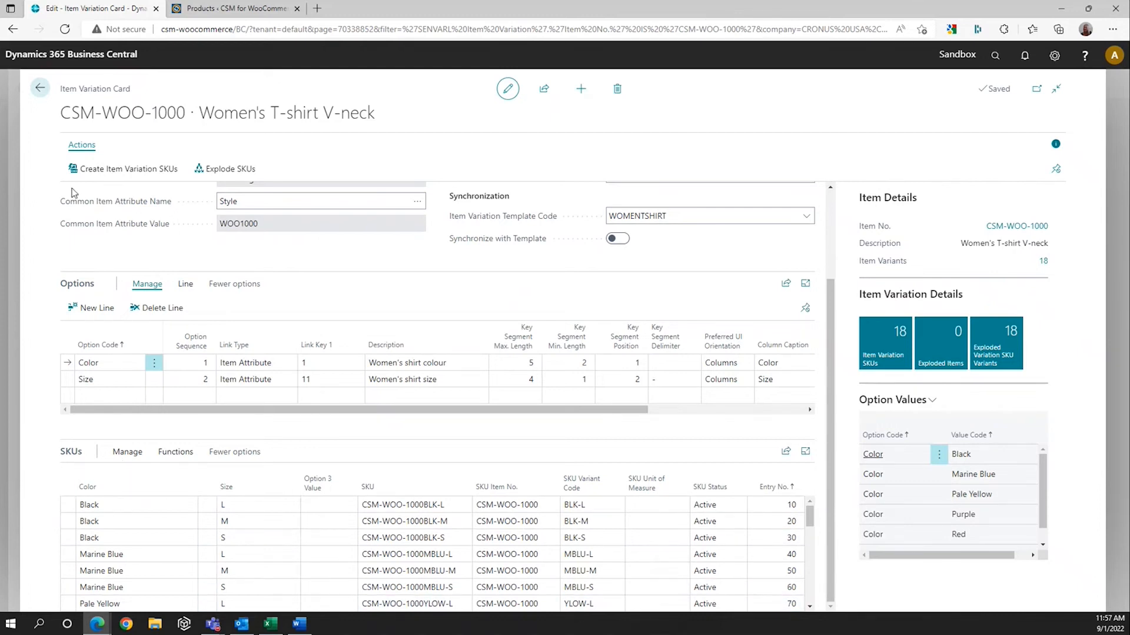
Step: Leave the item pages for the role center and open the WOOCOMMERCEB2C sales channel
click(41, 90)
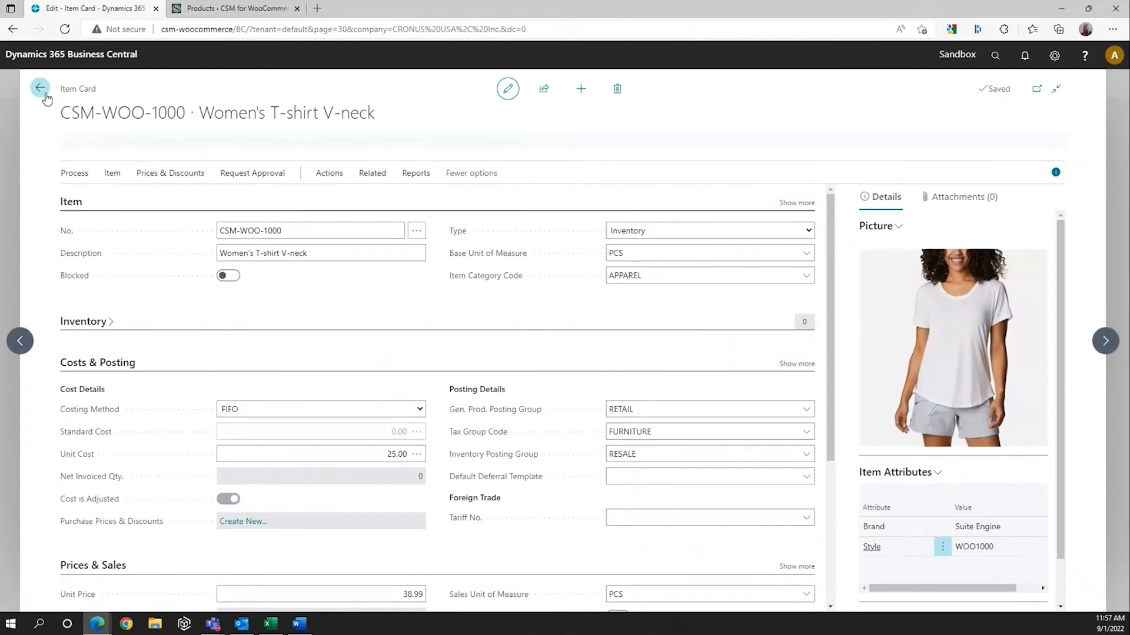
click(45, 94)
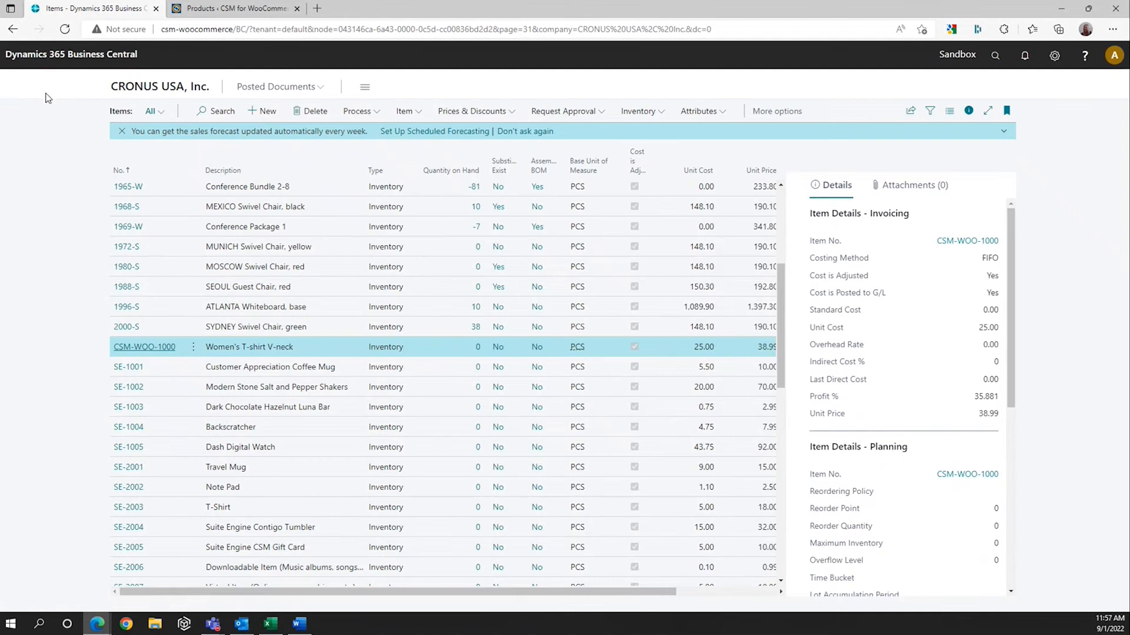
click(148, 94)
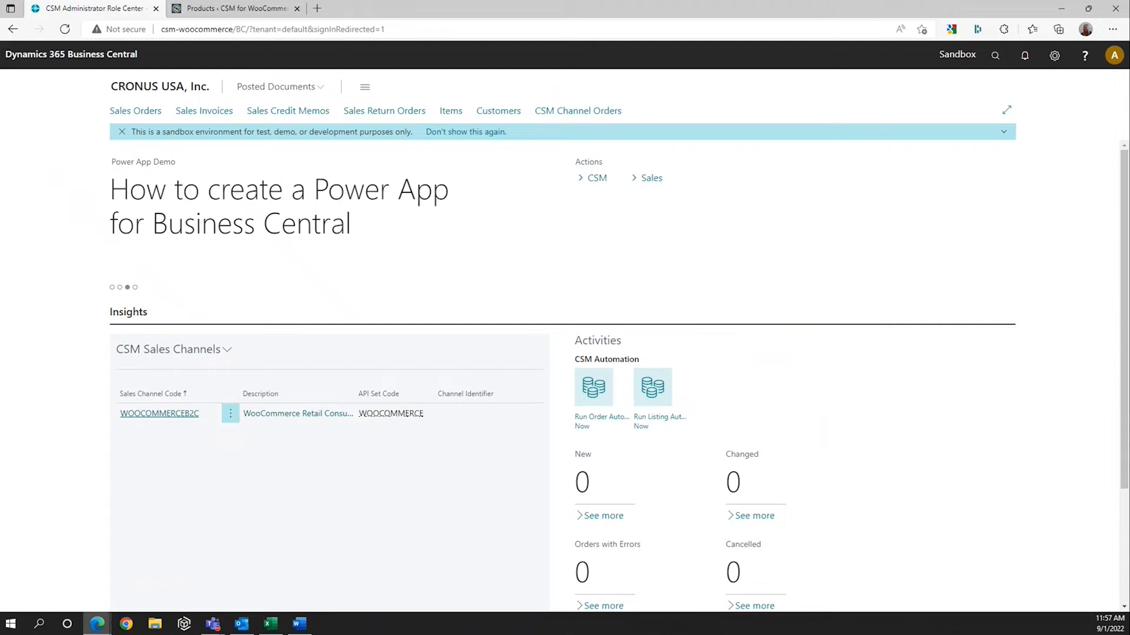
click(146, 414)
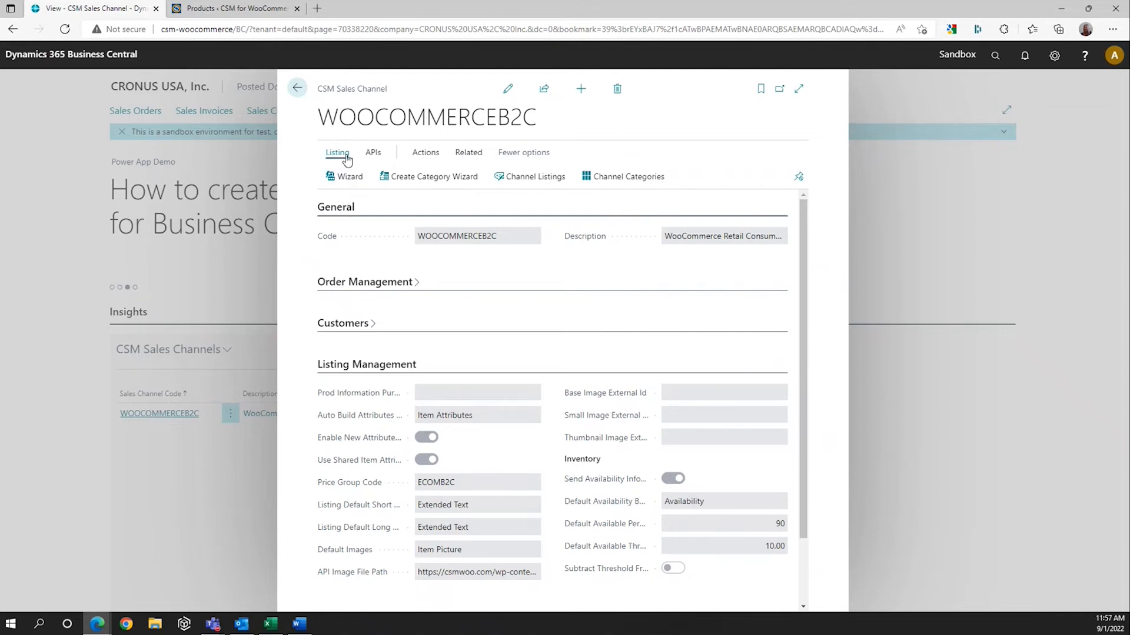
Step: Start the sales channel's listing wizard and choose CSM-WOO-1000 as the item to list, leaving the variant code empty
click(341, 177)
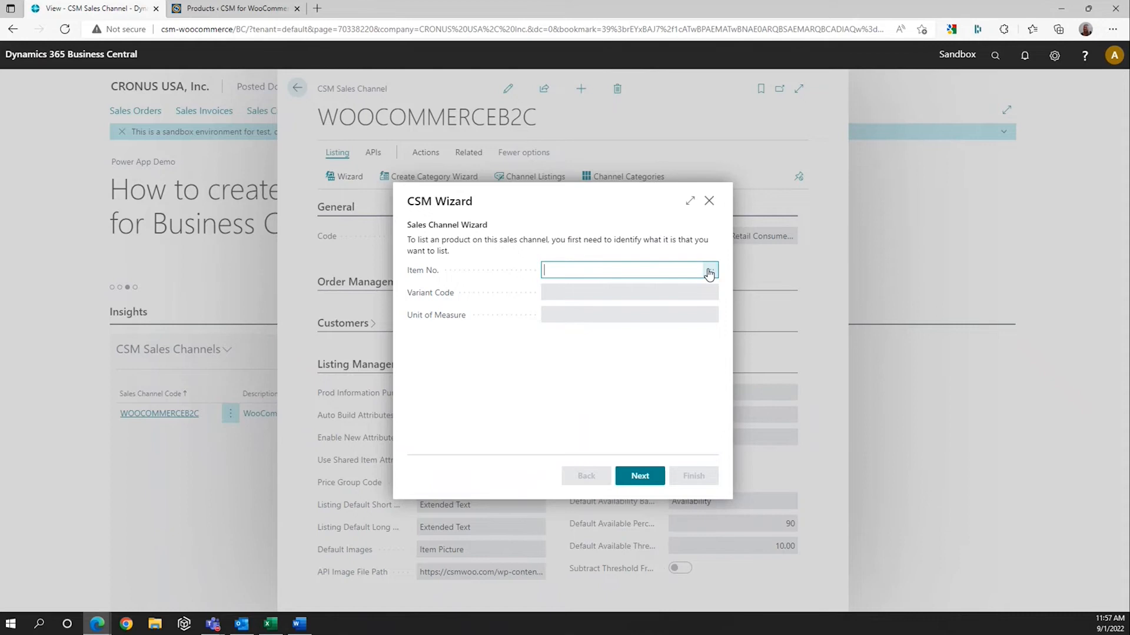
click(706, 270)
scroll(605, 381, down, 5)
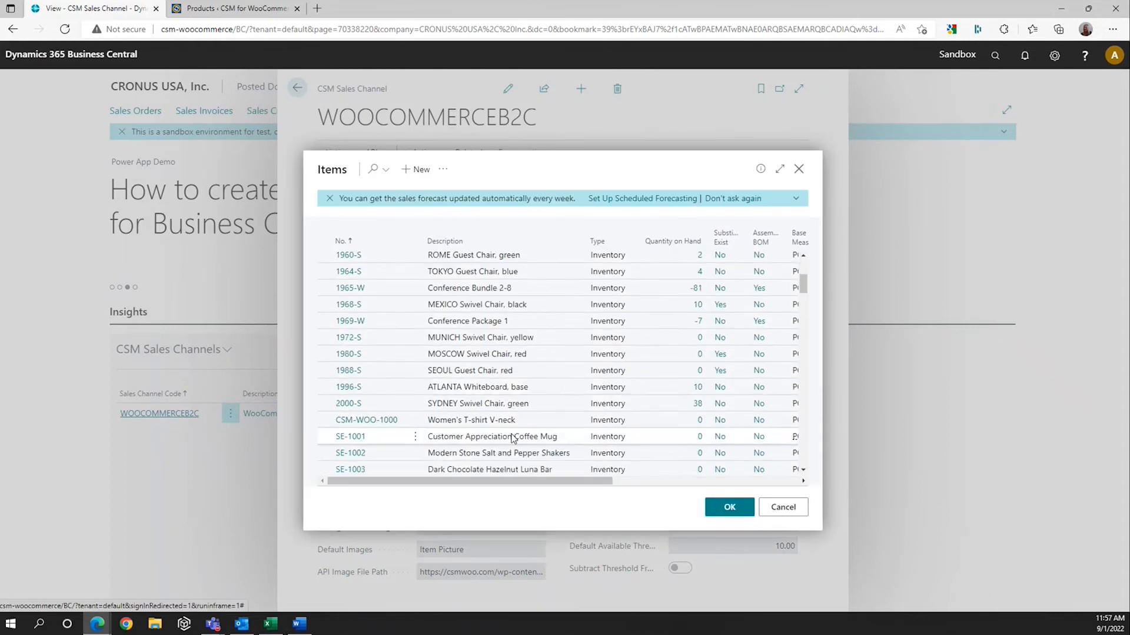
click(366, 420)
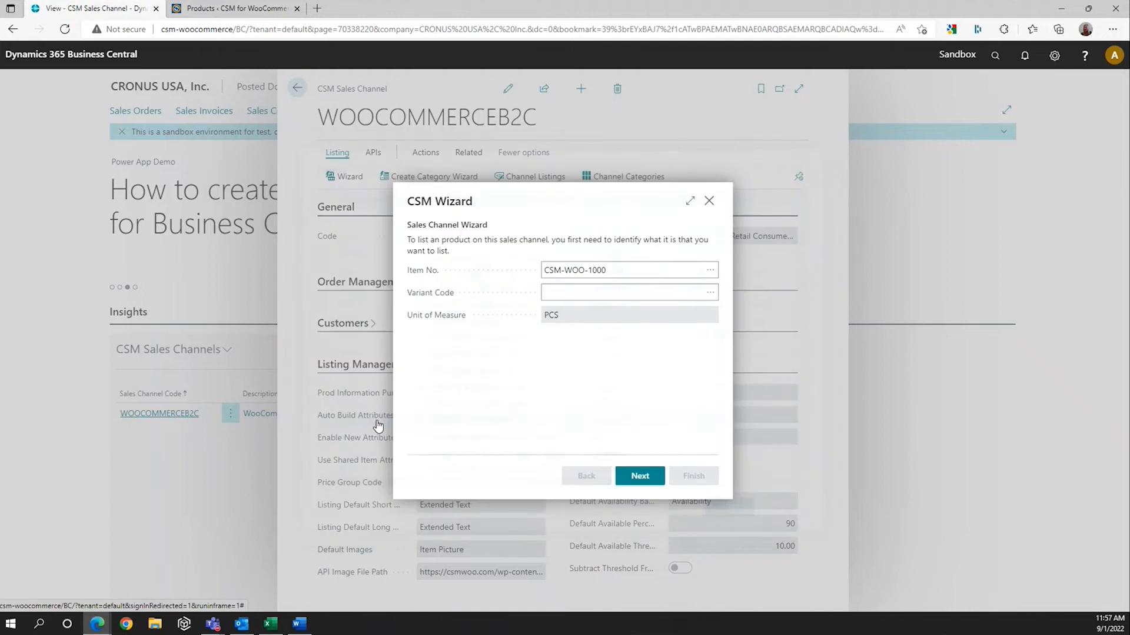
click(646, 479)
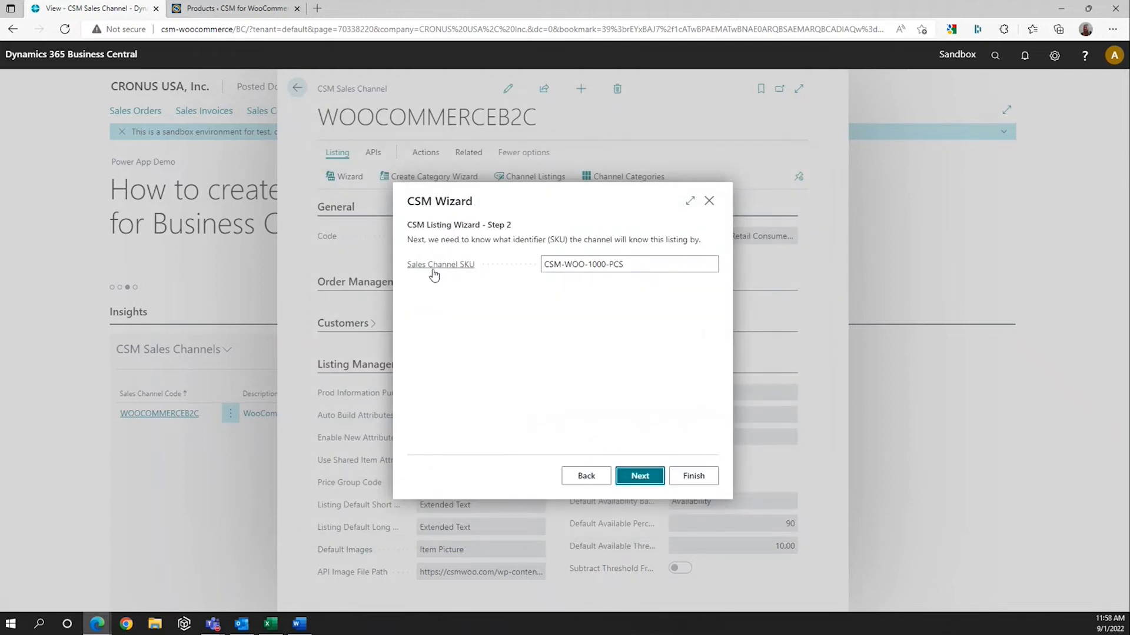
Step: Set the listing's Sales Channel SKU to WOO-1000-CFG and finish the wizard
click(632, 266)
text(CSM)
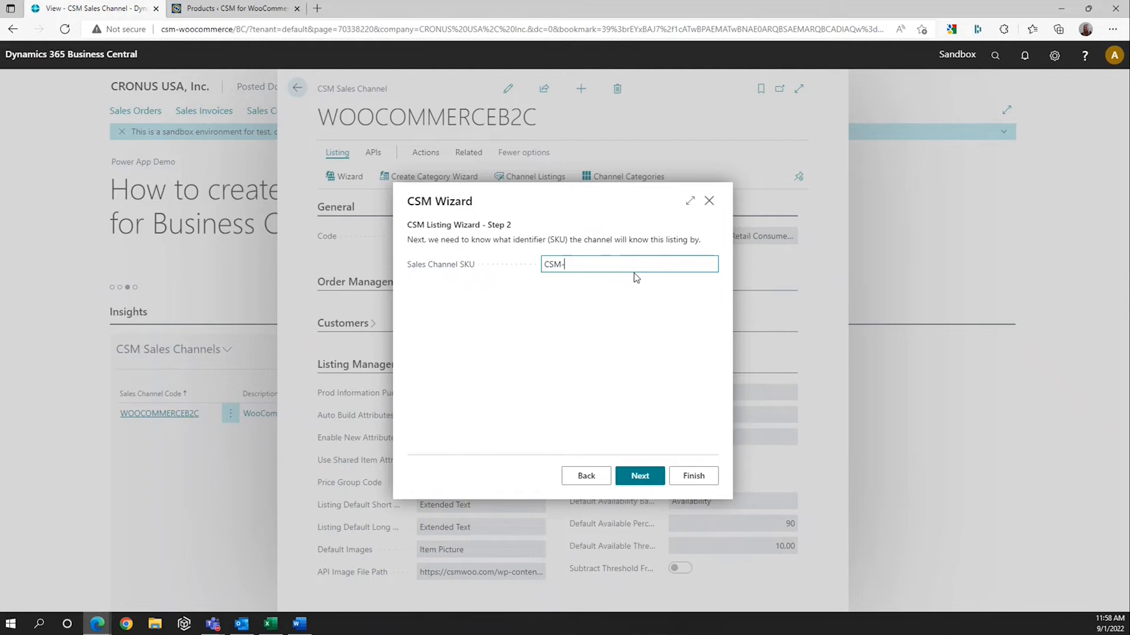
text(-)
key(BackSpace)
key(BackSpace)
key(BackSpace)
key(BackSpace)
text(Wo)
text(o)
text(OO)
text(-1000)
click(645, 479)
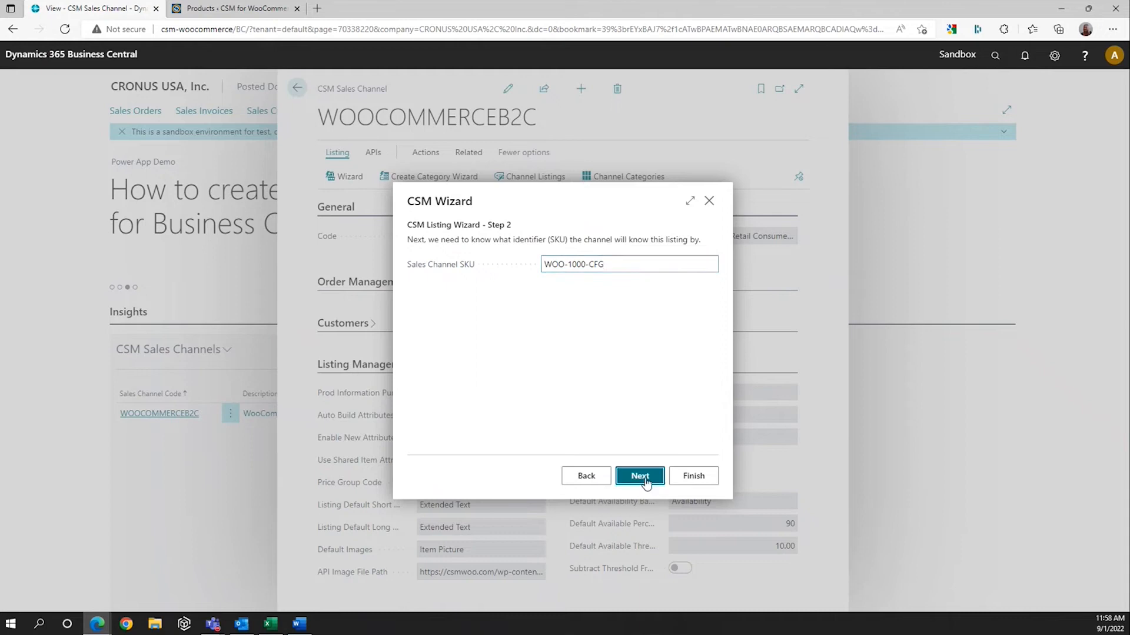
click(706, 477)
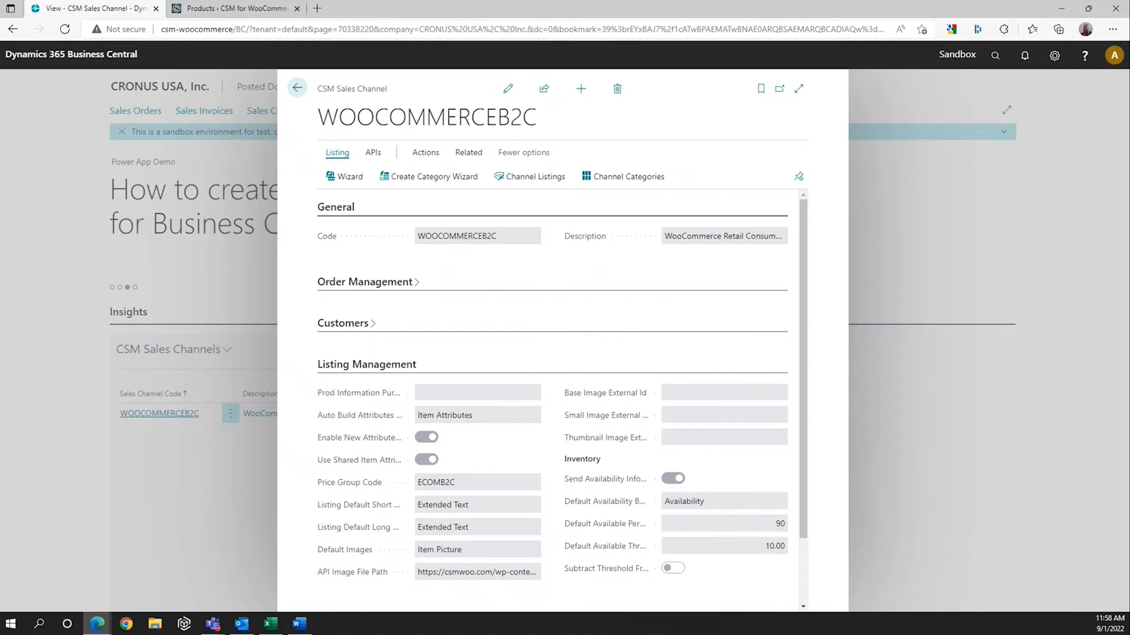
Step: Open the WOOCOMMERCEB2C channel's listings and bring up the configurable listing WOO-1000-CFG
click(524, 183)
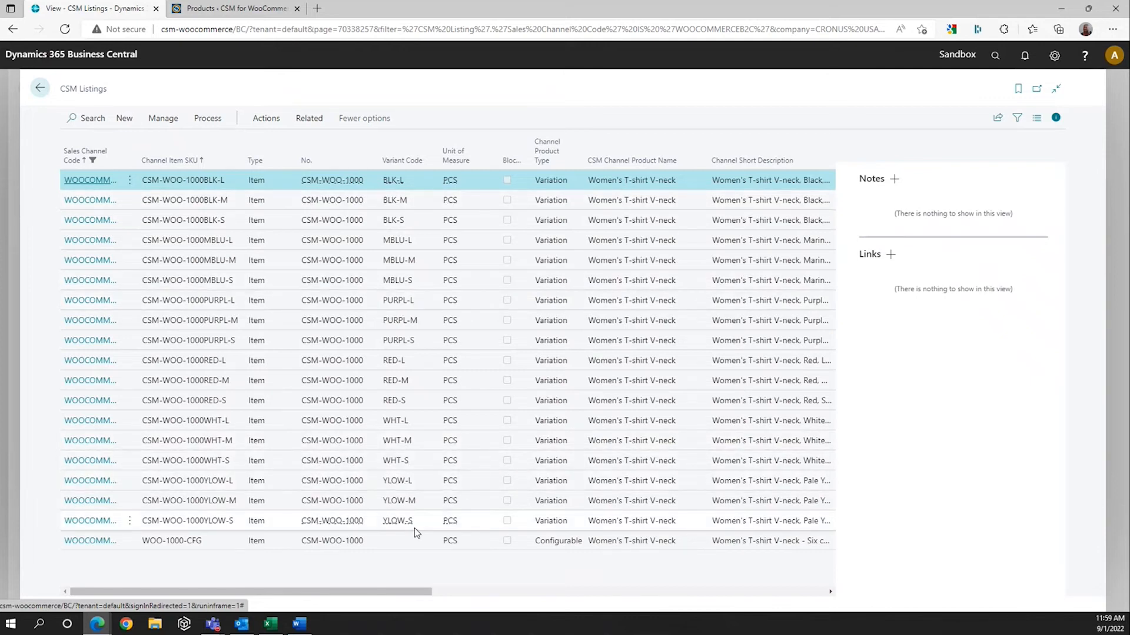
click(85, 541)
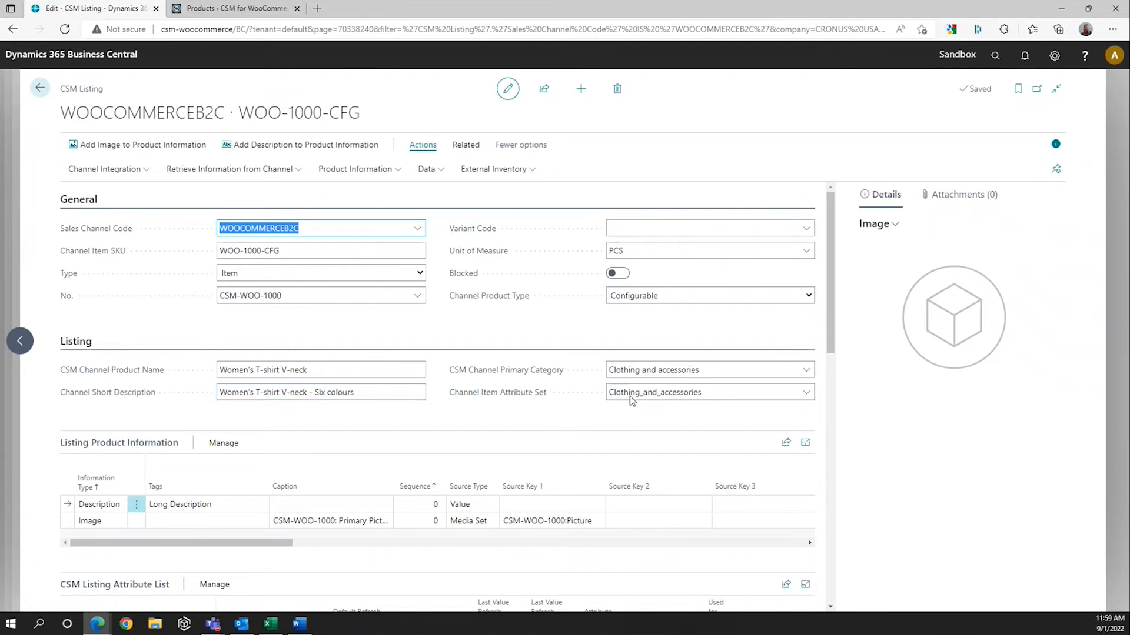
scroll(824, 333, down, 2)
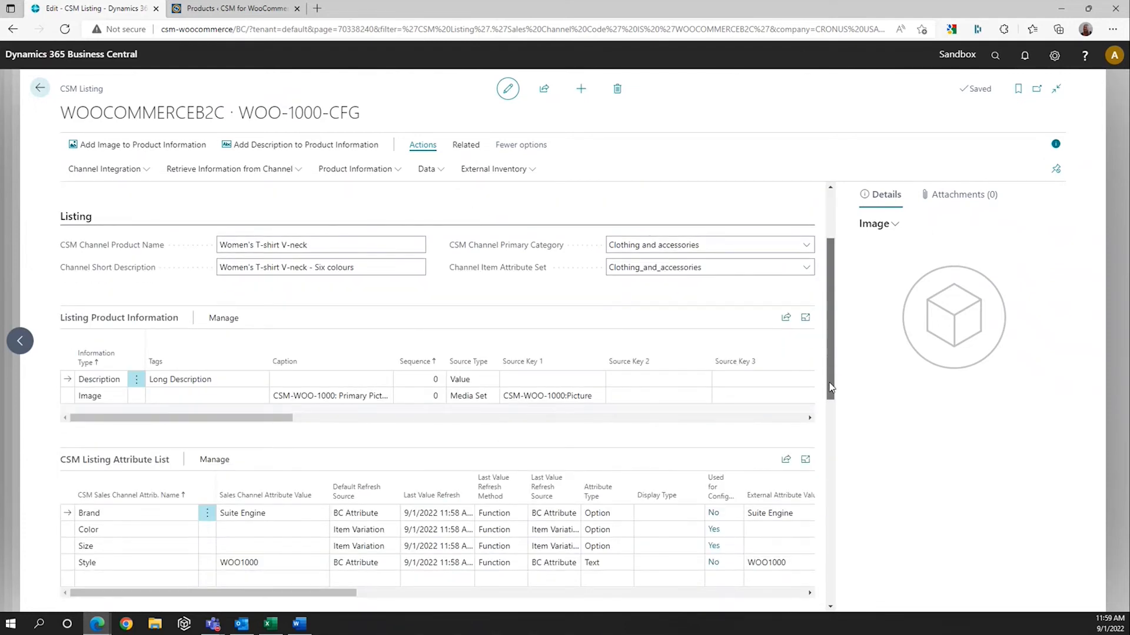
Step: Examine the listing's long description on its product information card, its image line and its attribute list
click(206, 382)
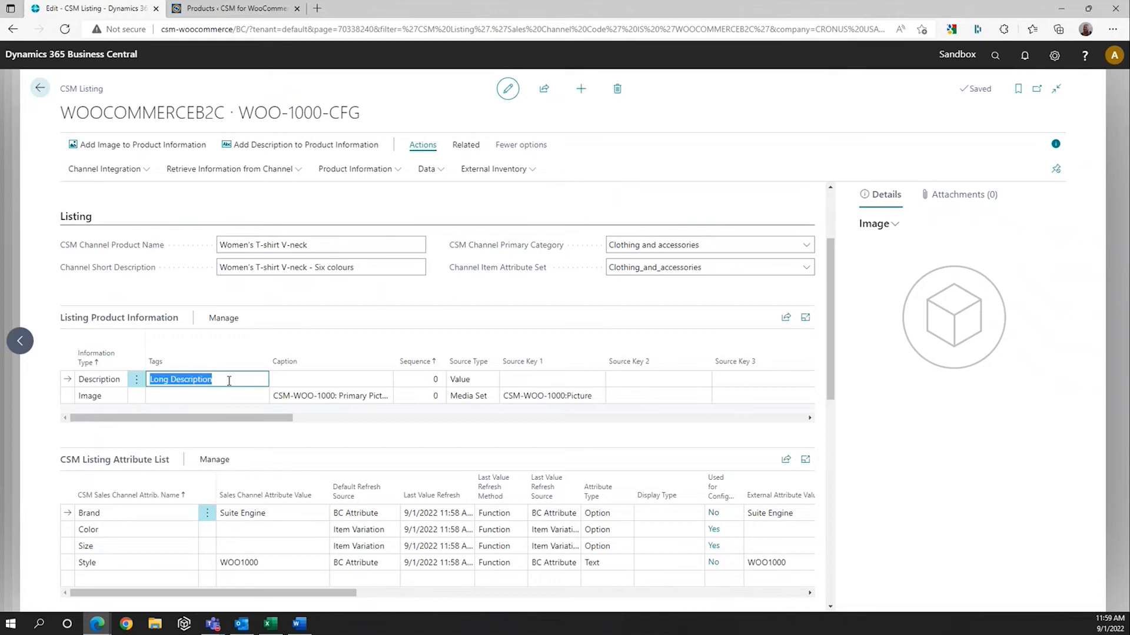
click(223, 319)
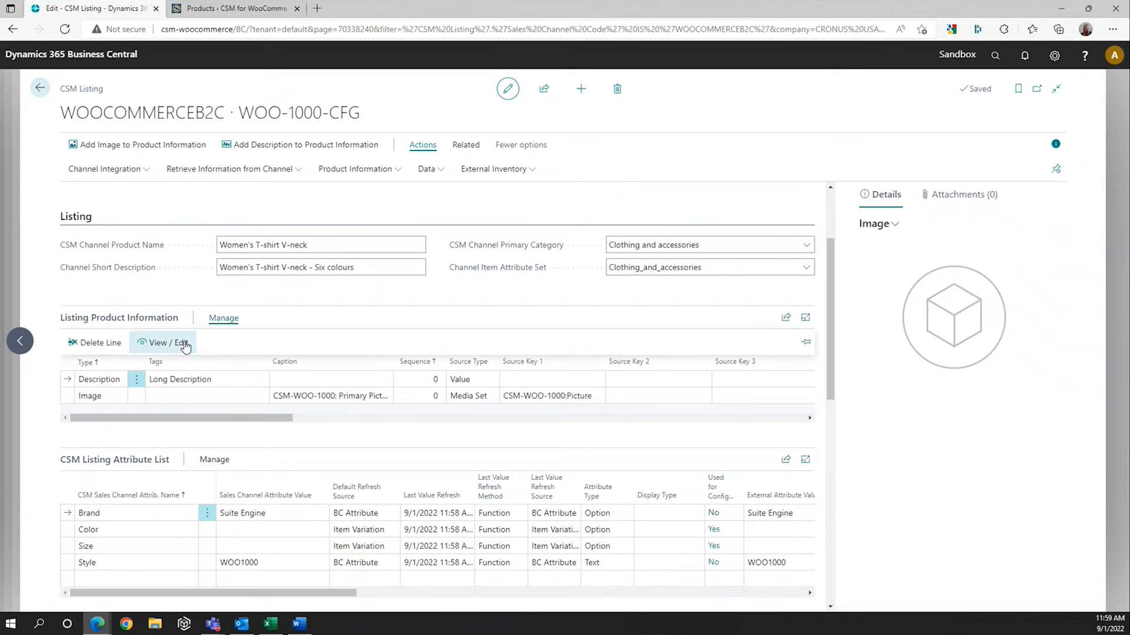
click(183, 342)
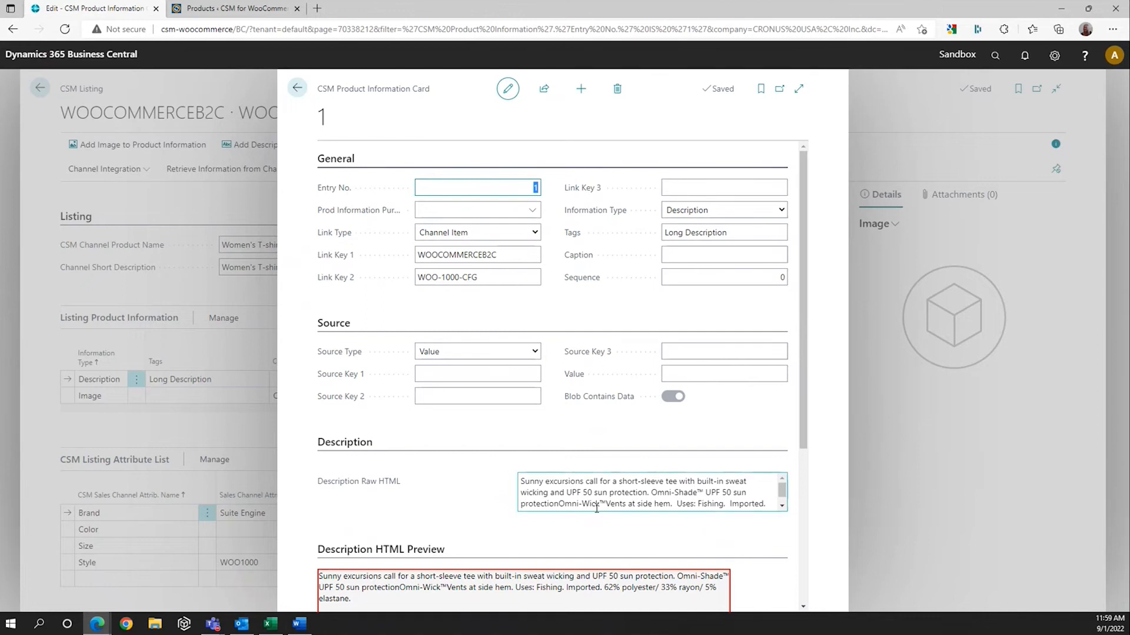
click(297, 88)
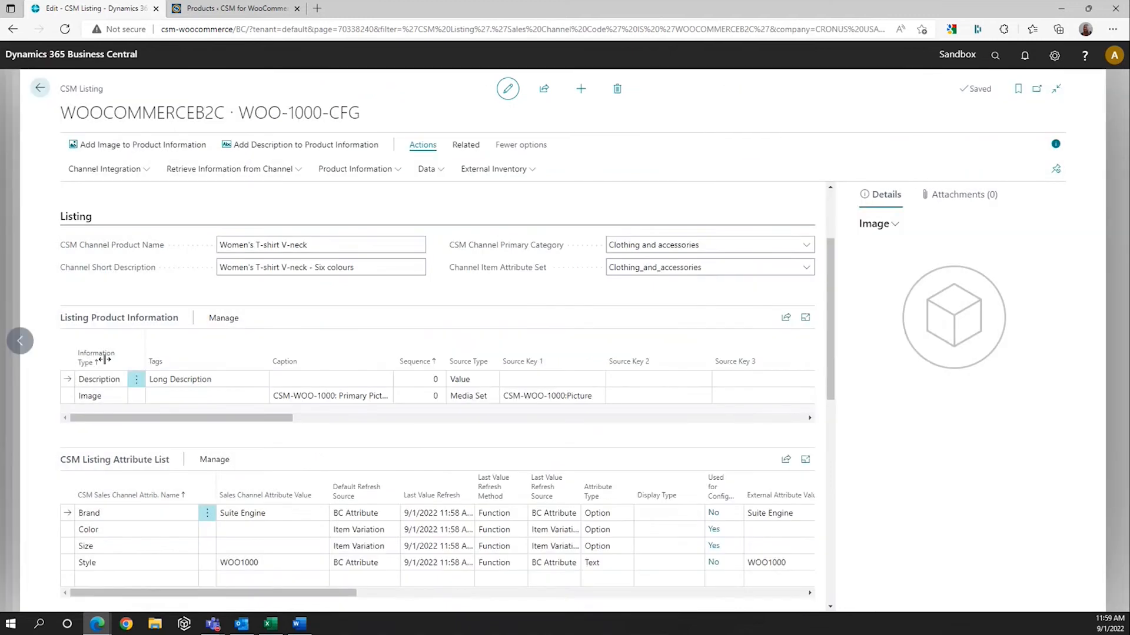
click(182, 396)
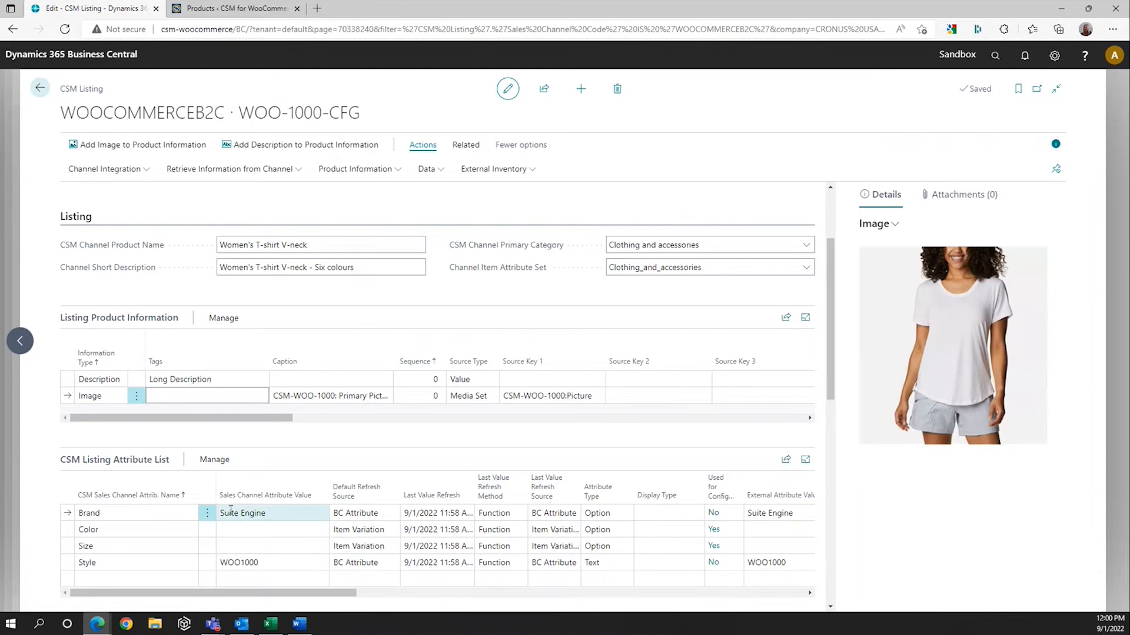
mouse_move(277, 504)
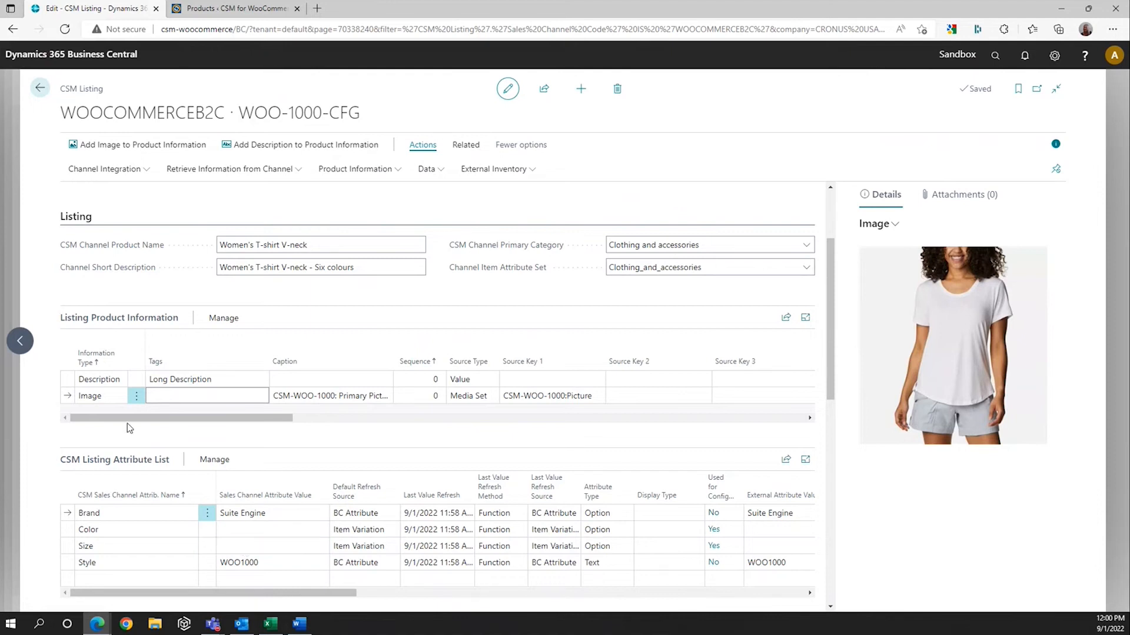
Step: Review the neighbouring Pale Yellow variation listings' attributes and general details, ending back on the configurable listing WOO-1000-CFG
click(20, 341)
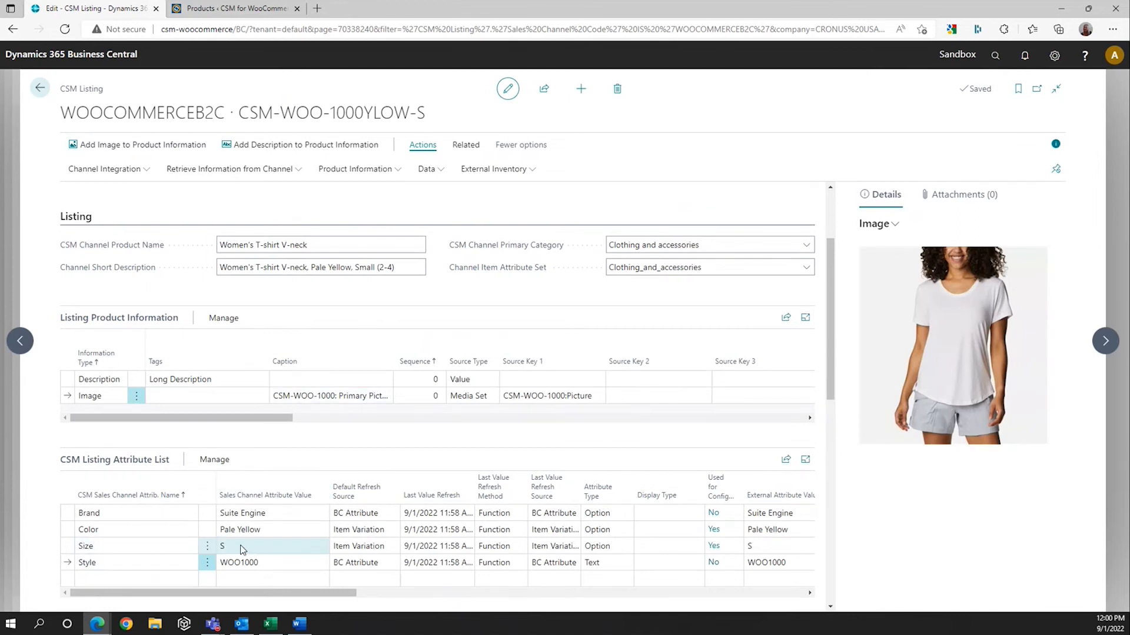
click(22, 343)
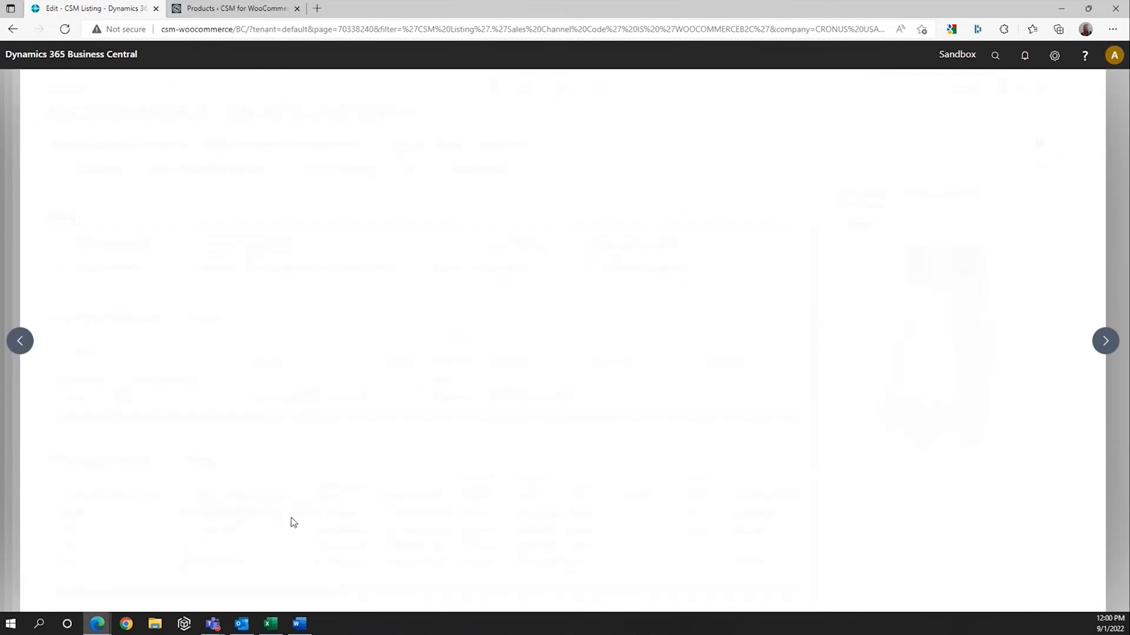
click(1104, 343)
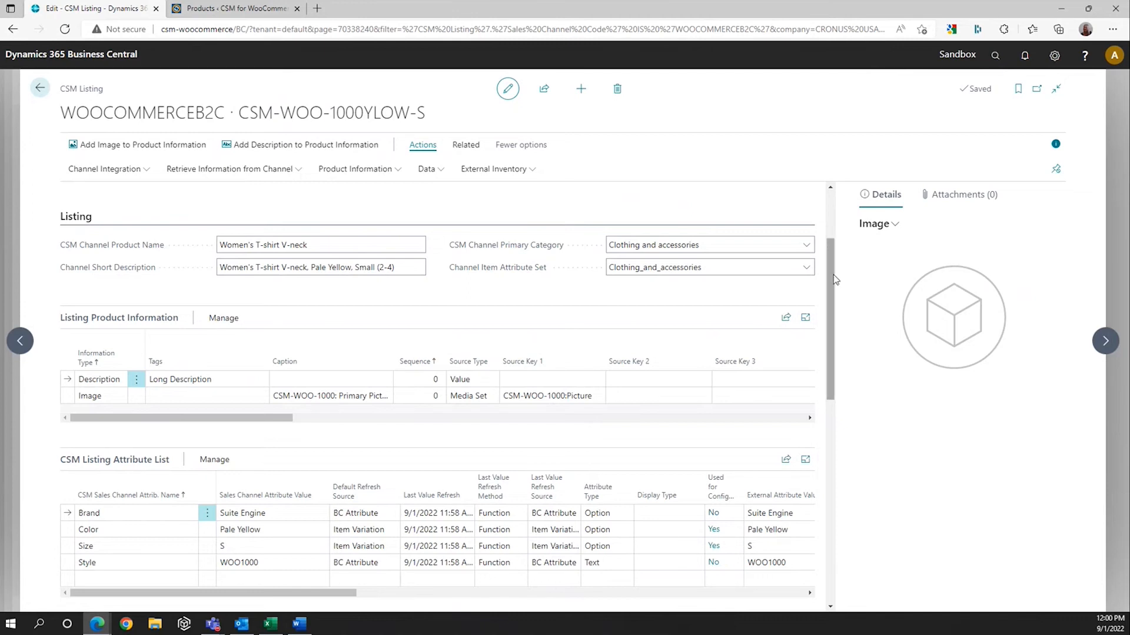
scroll(694, 349, up, 2)
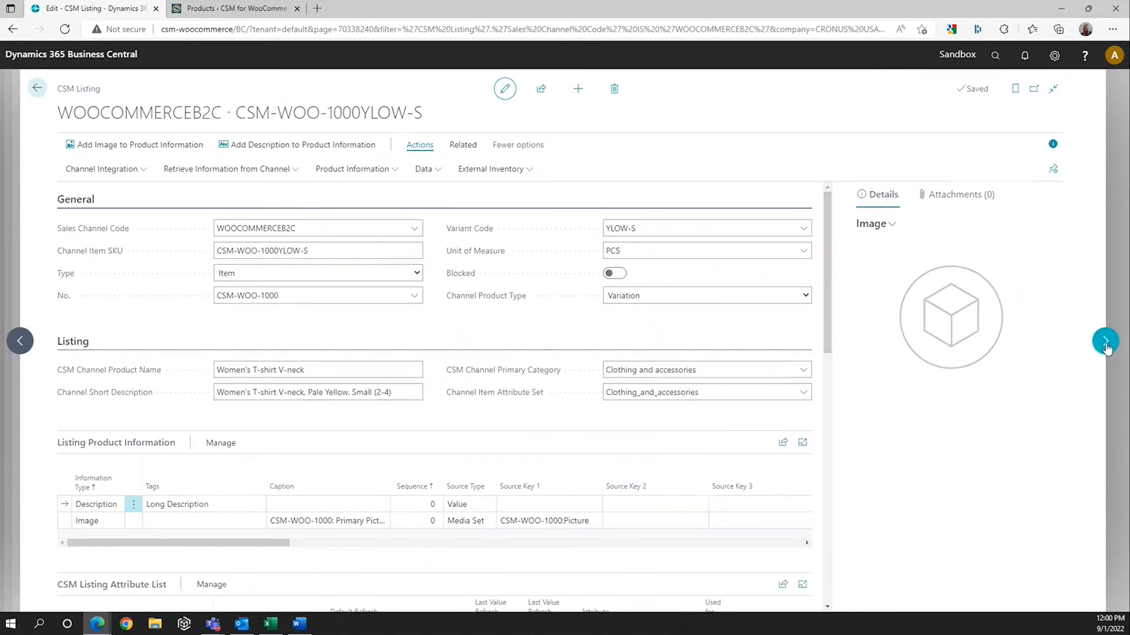
click(1107, 342)
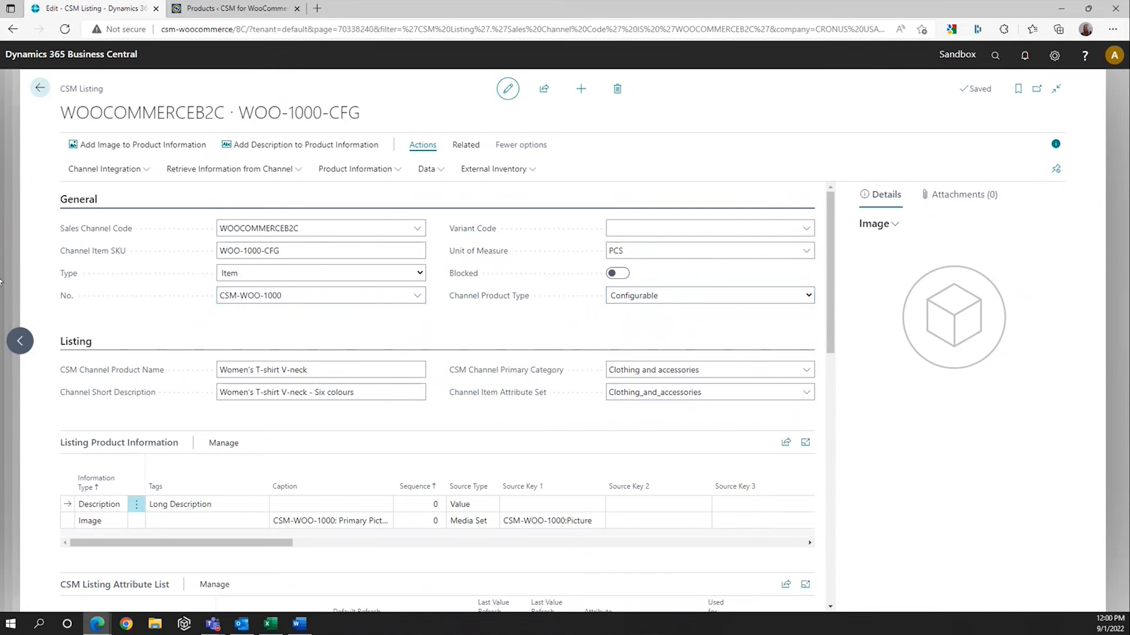
Step: Send the WOO-1000-CFG listing's base info to the channel, and switch to WooCommerce to reload its product list
click(112, 170)
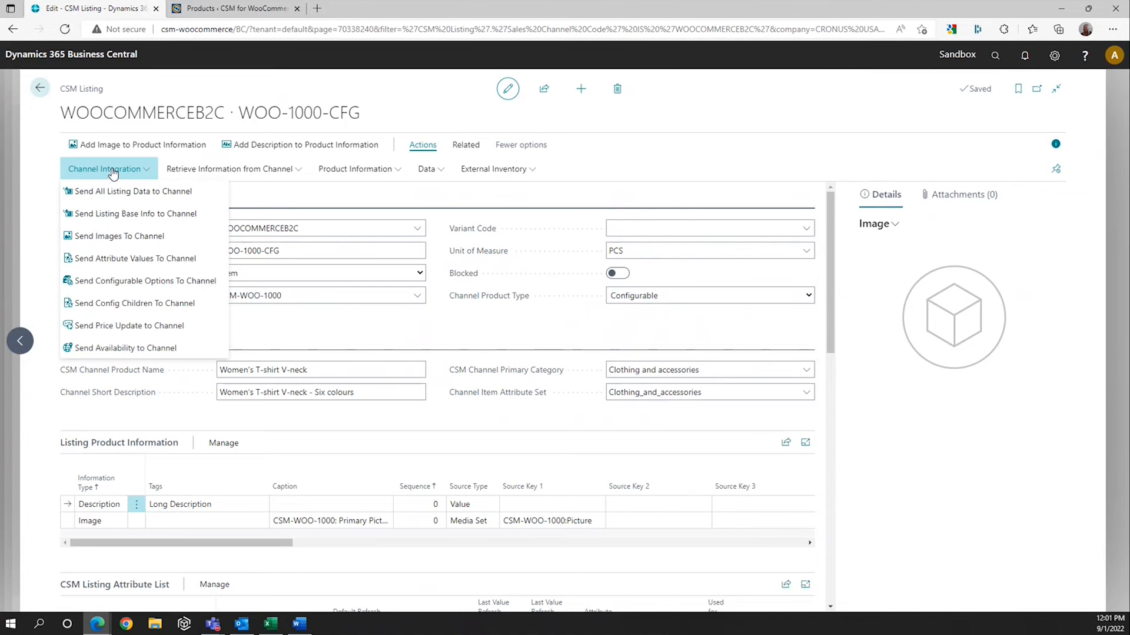
click(116, 218)
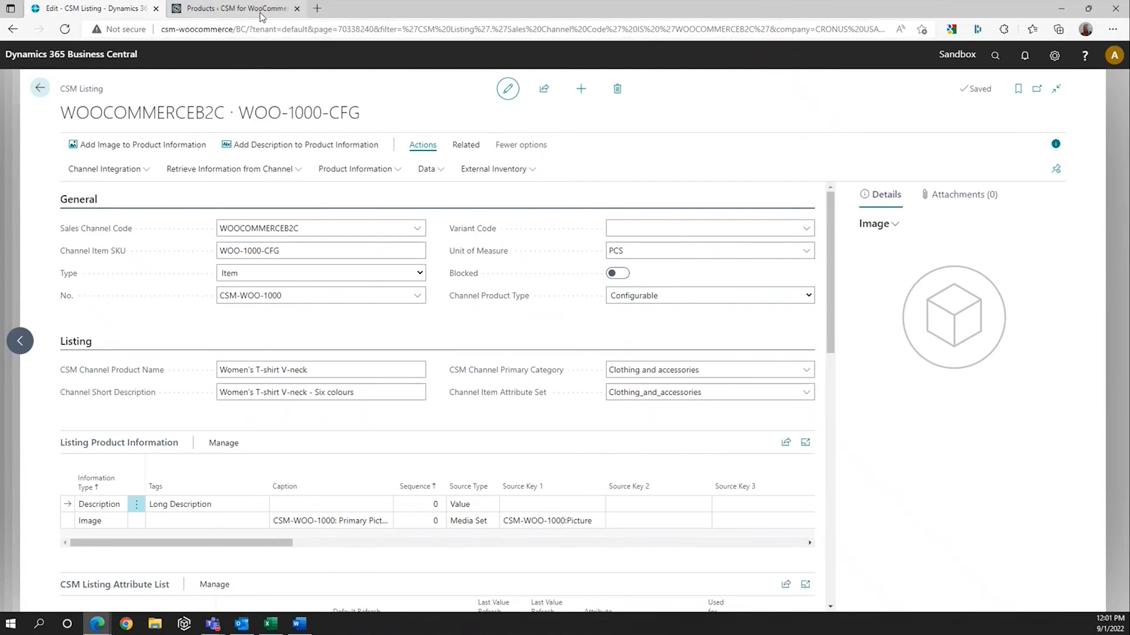
click(262, 13)
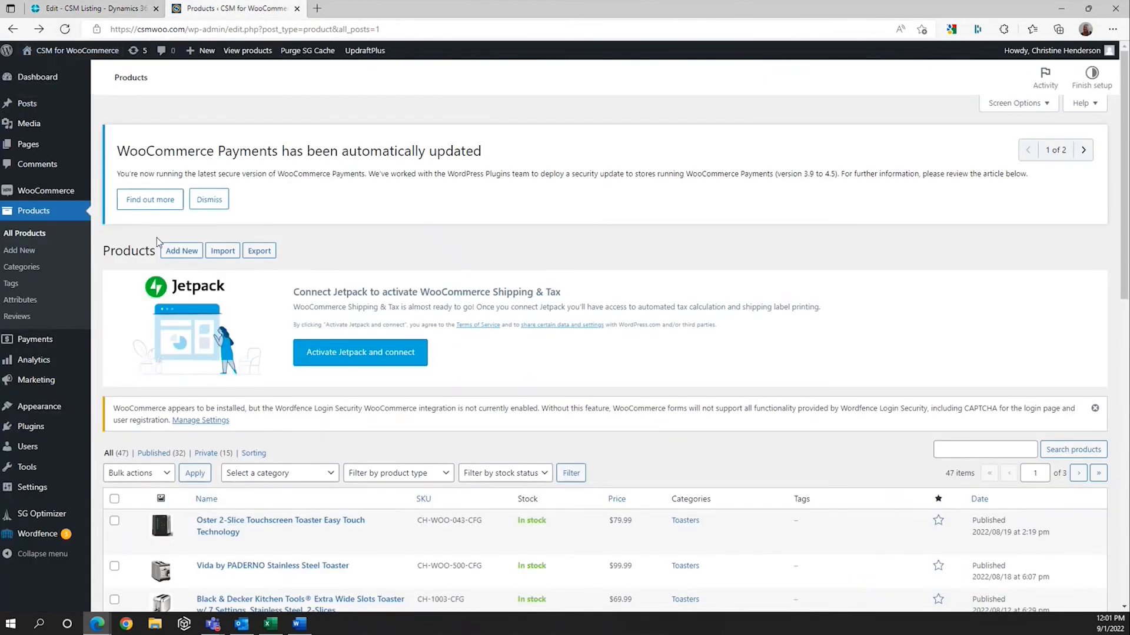
click(65, 30)
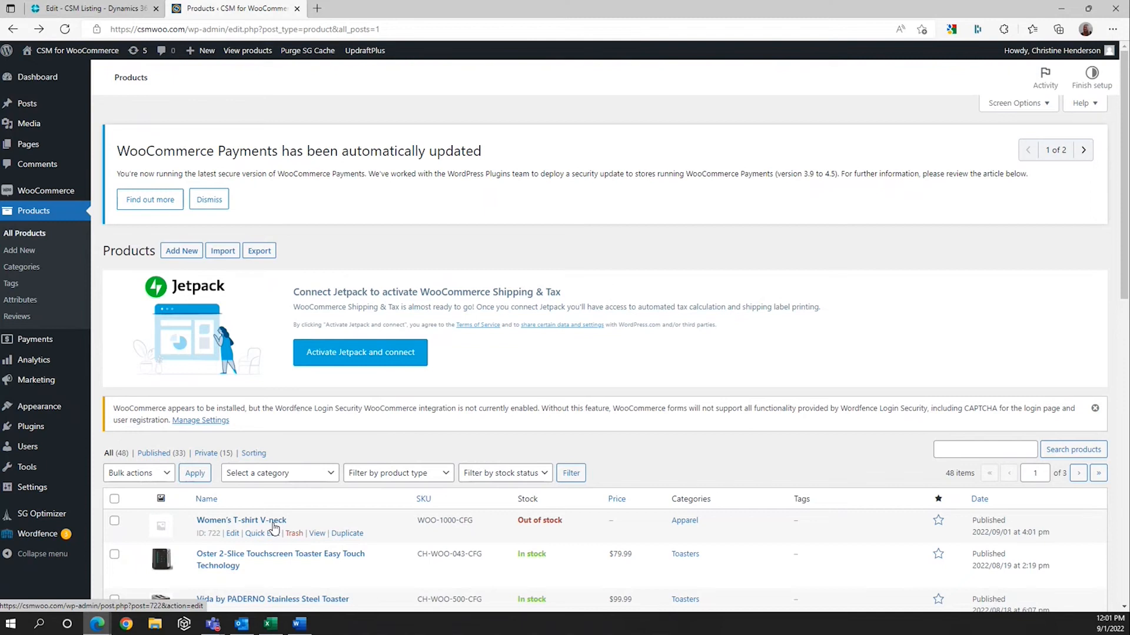
Step: Return to Business Central, send the listing's images to the channel, and reload the product list in WooCommerce
click(54, 12)
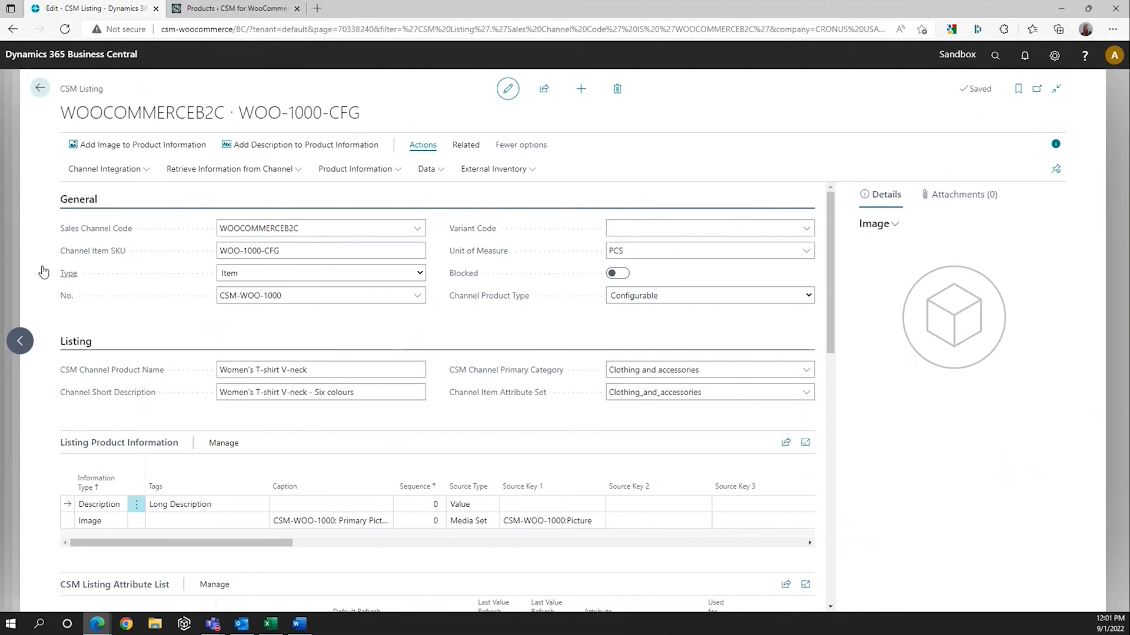
click(101, 171)
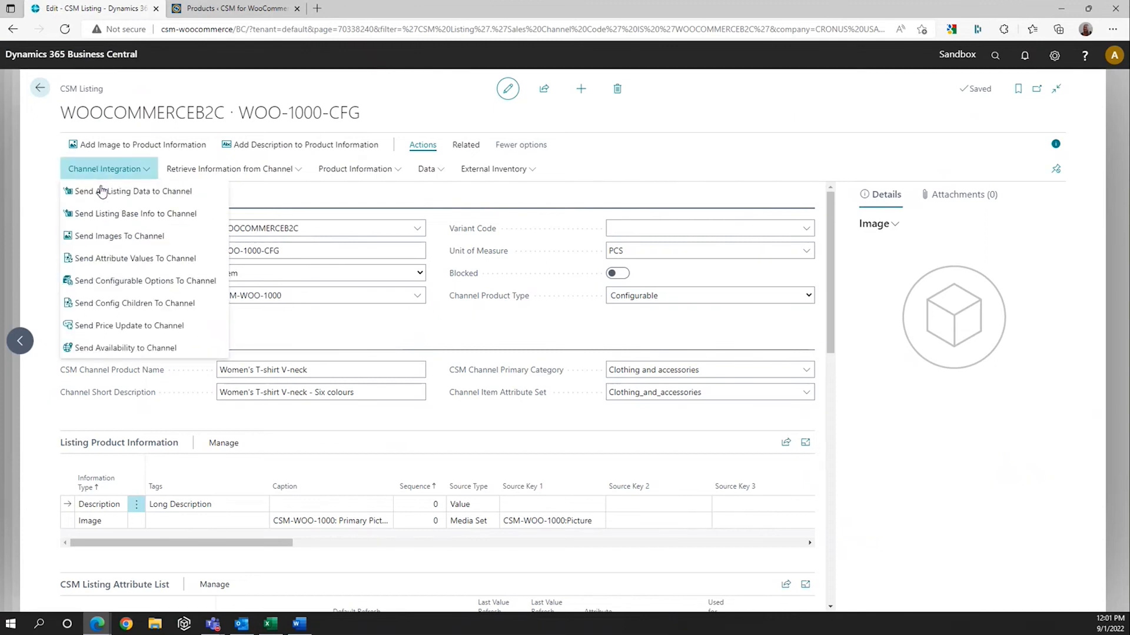
click(112, 238)
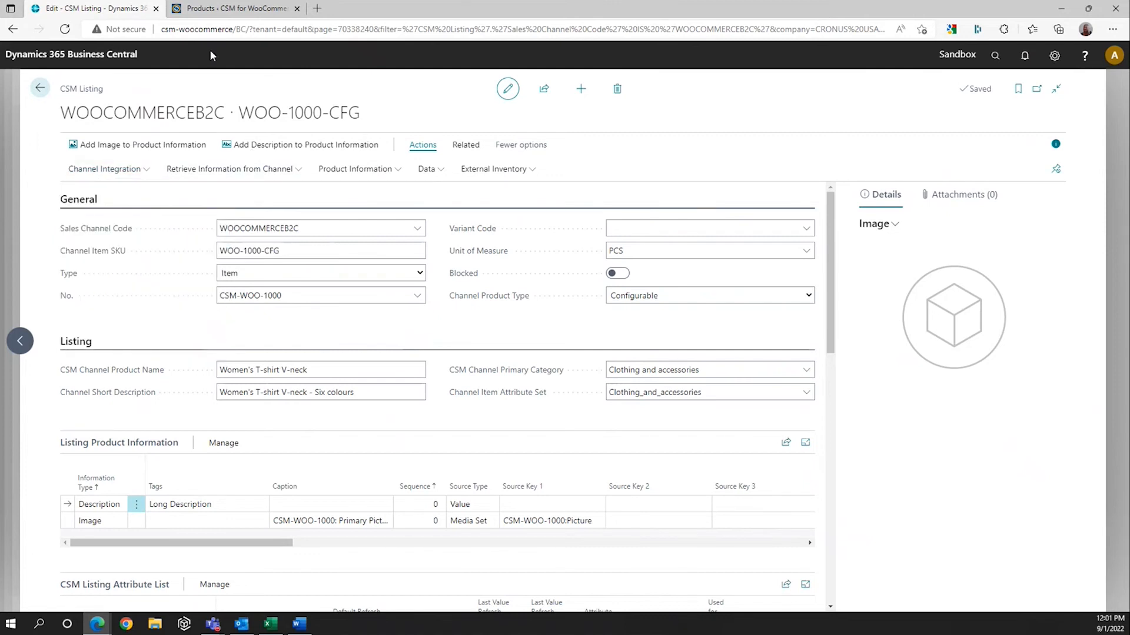
click(228, 13)
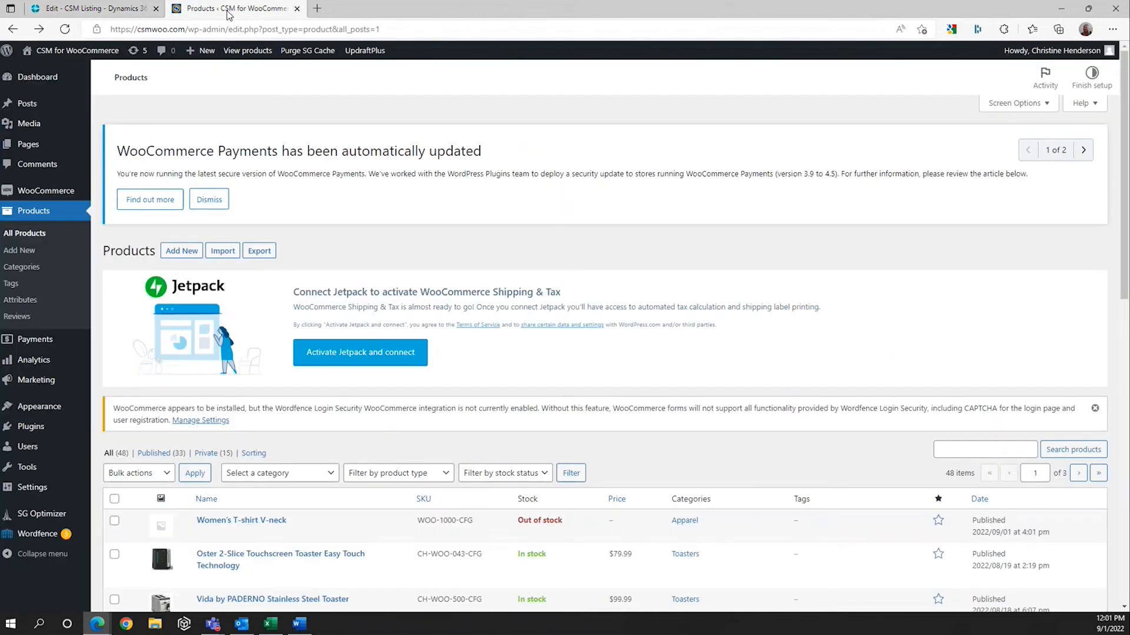
click(65, 30)
Step: Switch back to Business Central and send the WOO-1000-CFG listing's configurable options to the channel
click(126, 14)
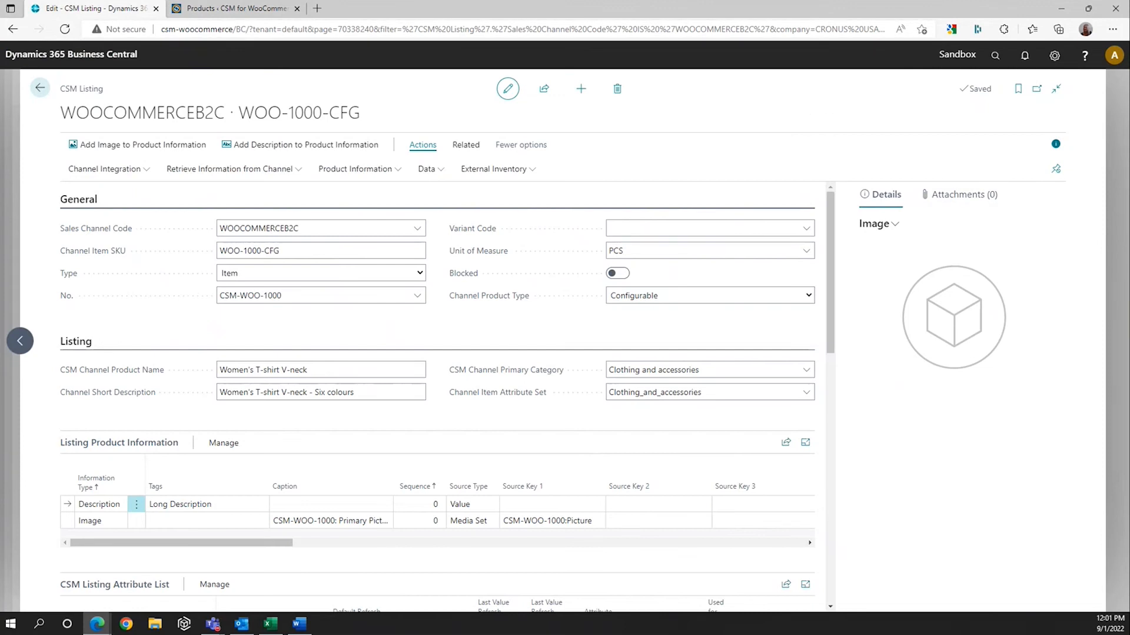
click(118, 171)
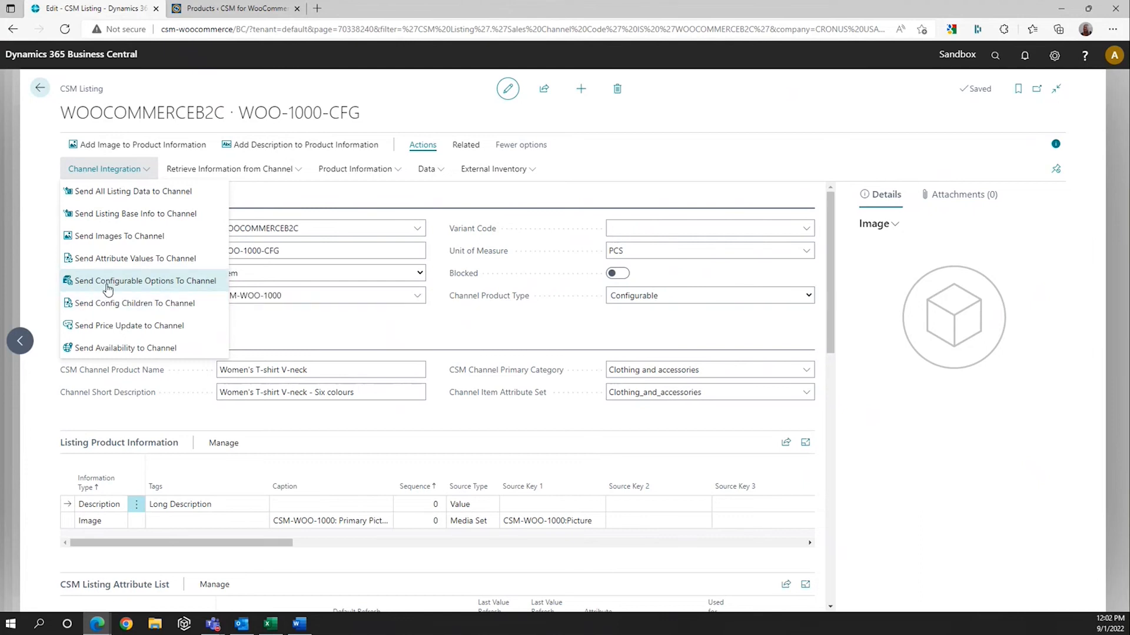
click(131, 283)
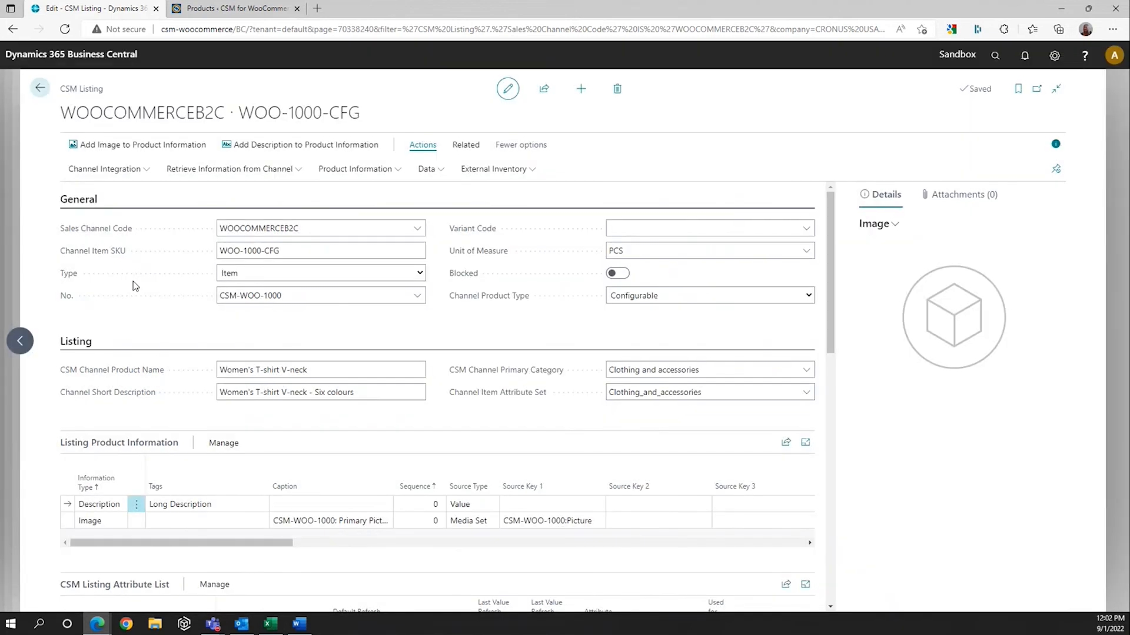
Step: Switch to WooCommerce and inspect the Women's T-shirt V-neck product's expanded Color and Size attributes, returning to the product list
click(252, 11)
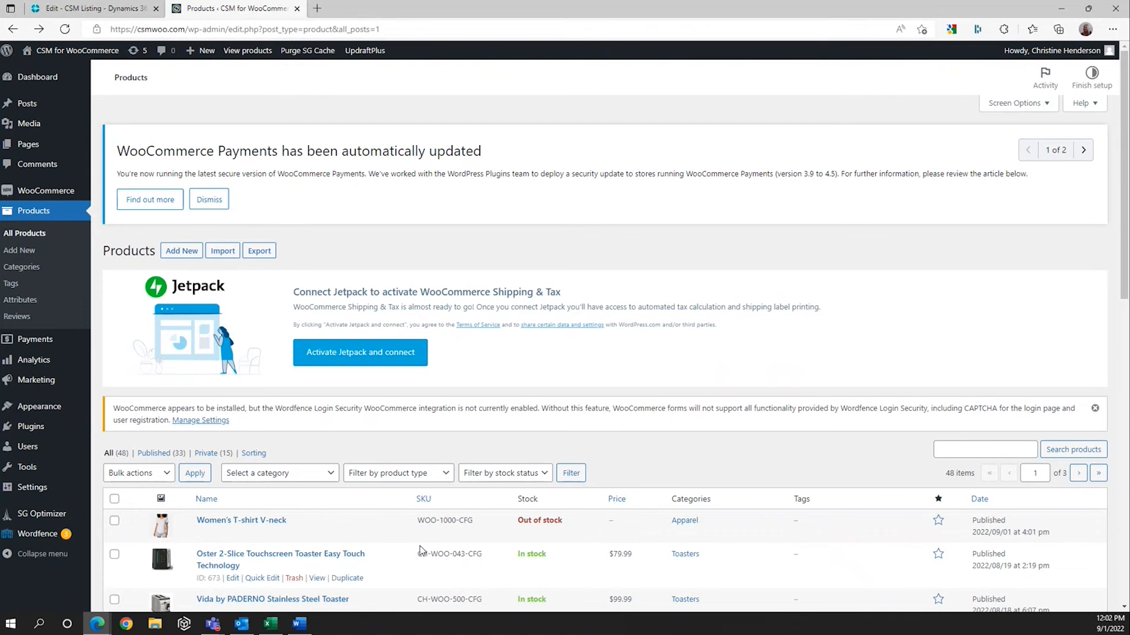
click(265, 521)
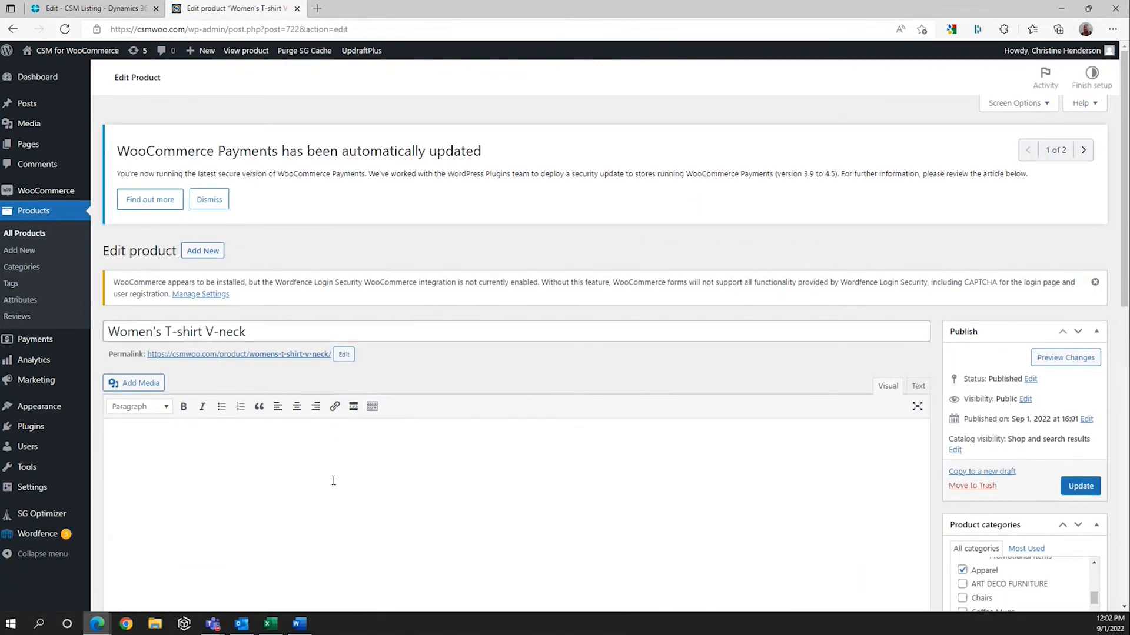
scroll(323, 491, down, 5)
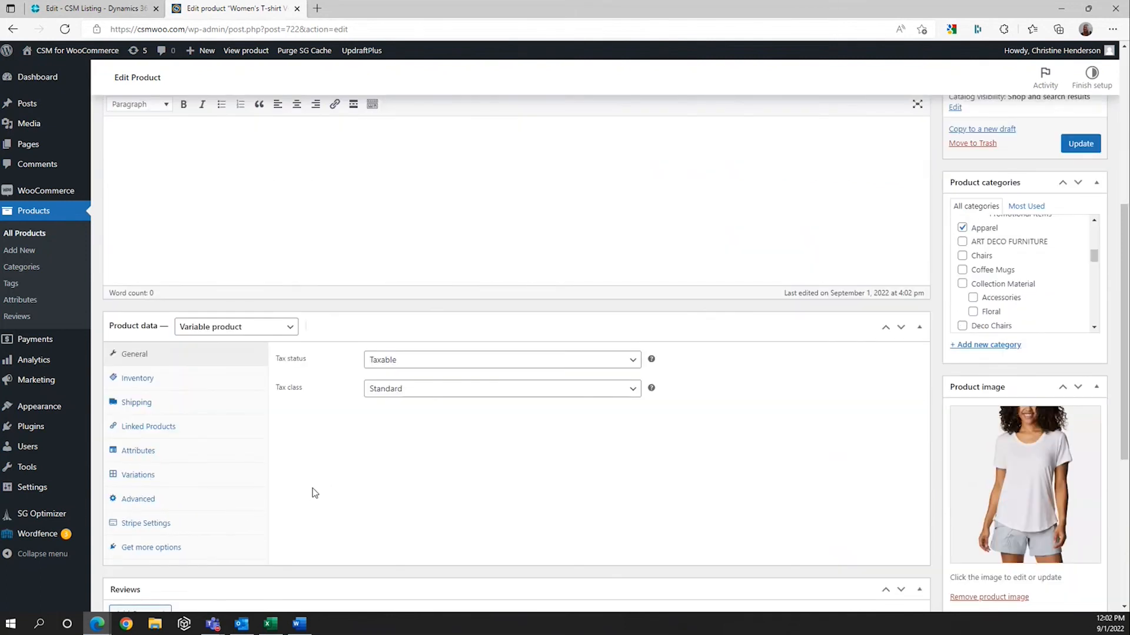
click(135, 458)
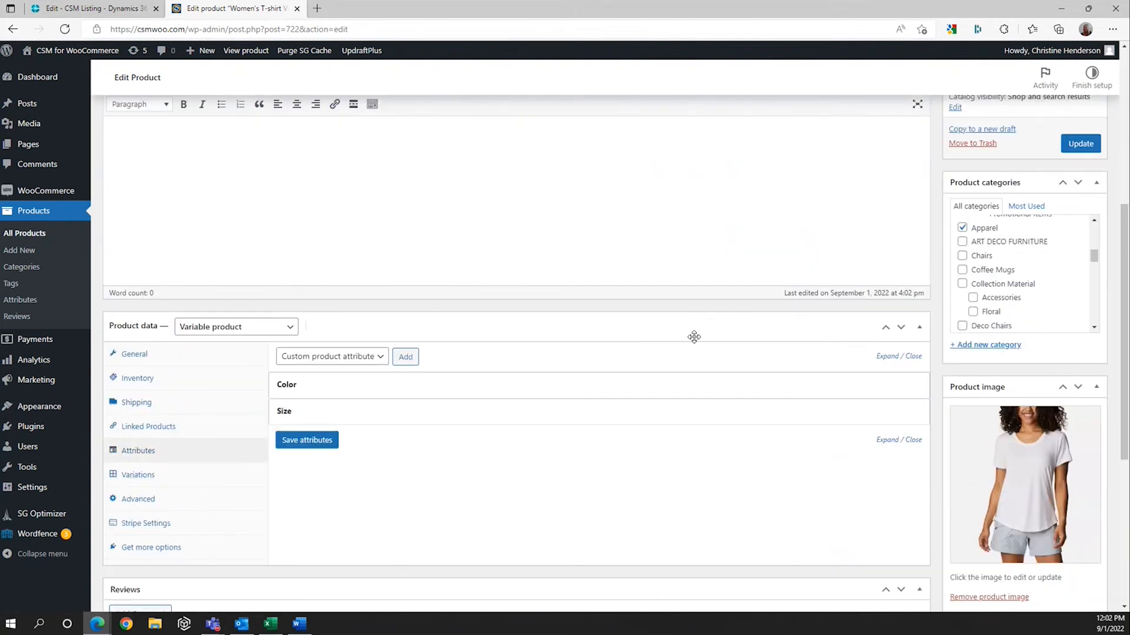
click(888, 358)
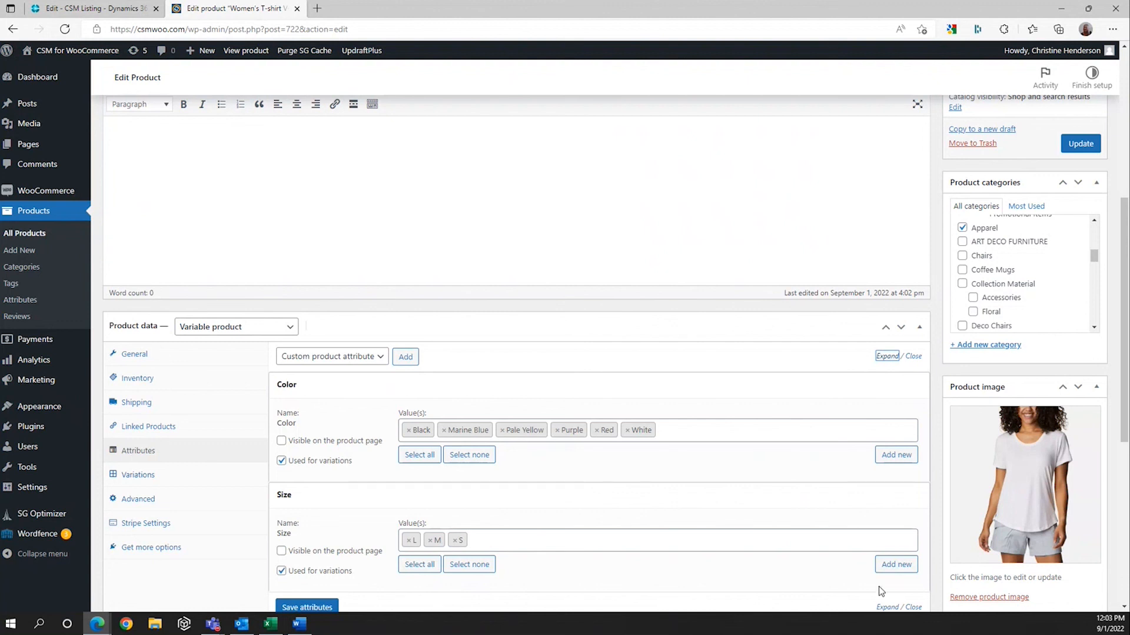
scroll(856, 418, down, 3)
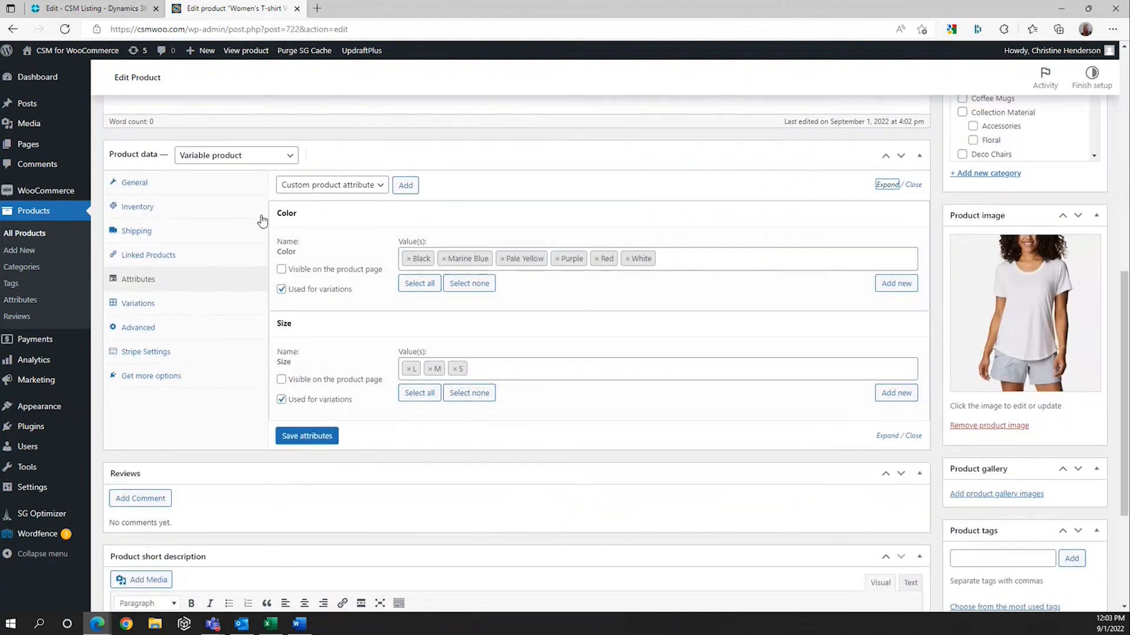
click(17, 34)
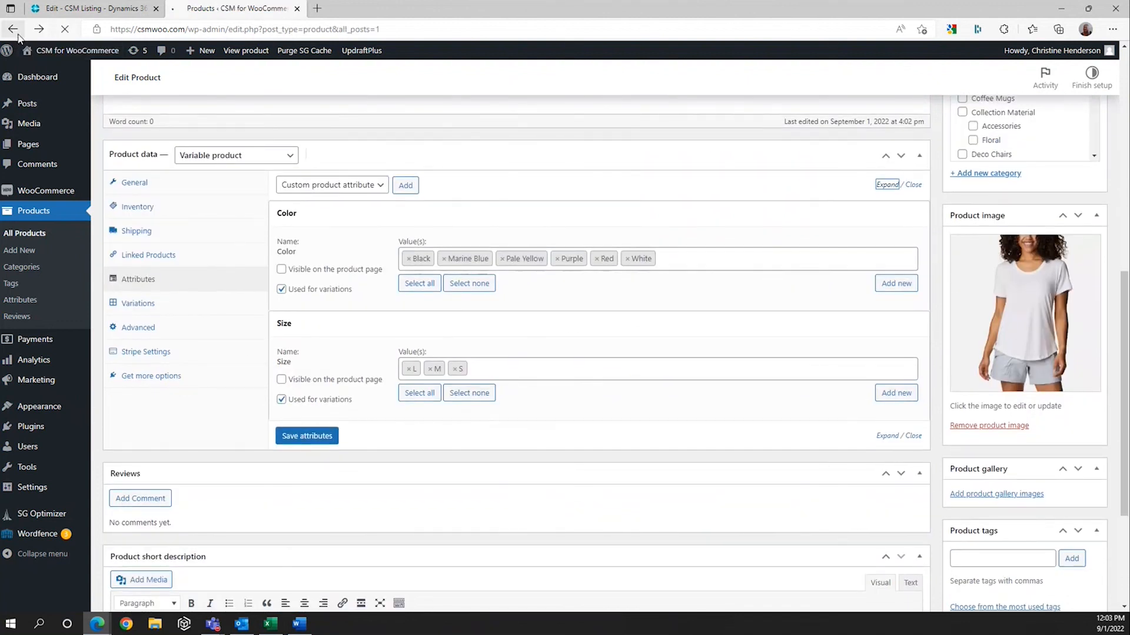
Step: Switch back to Business Central and send the WOO-1000-CFG listing's config children to the channel
click(118, 11)
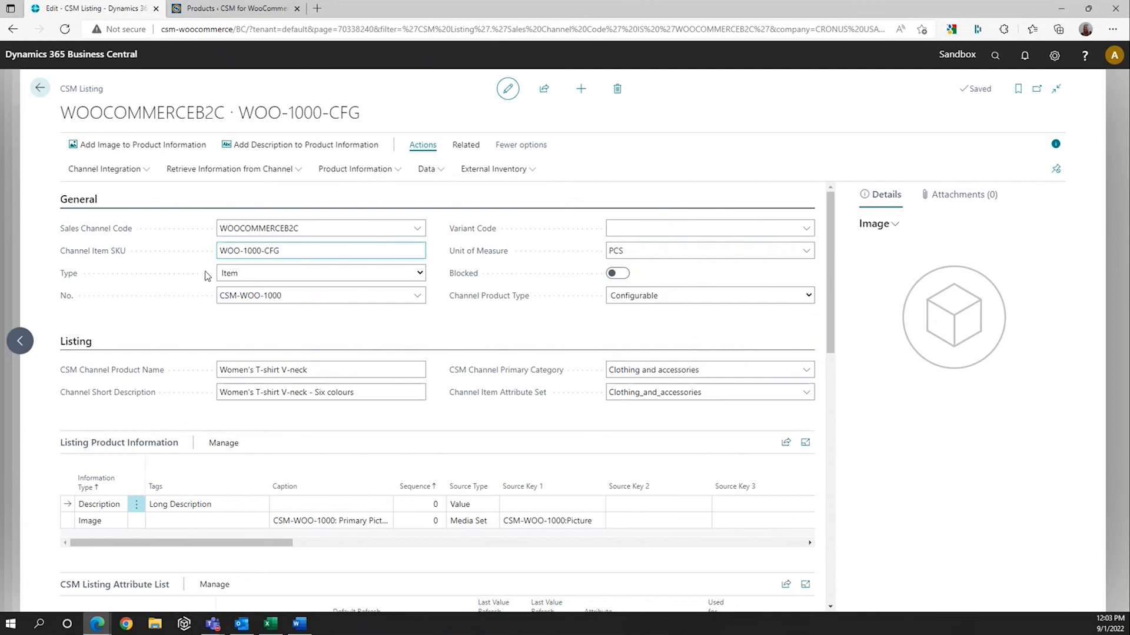
click(113, 178)
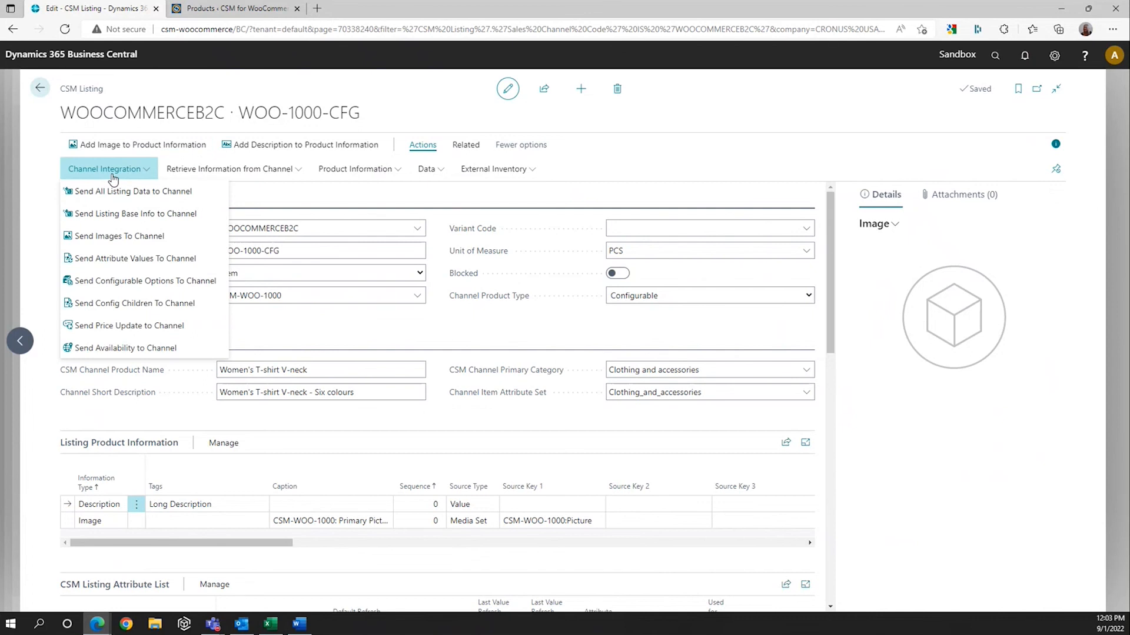
click(146, 303)
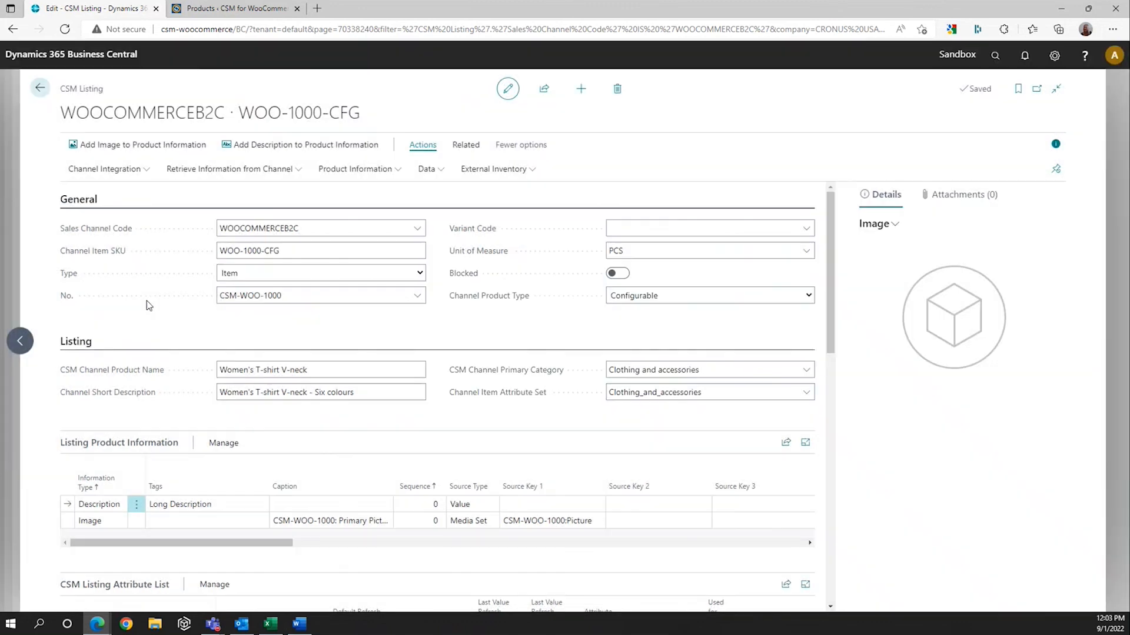
Step: Switch to WooCommerce and review the Women's T-shirt V-neck product's color and size variations, returning to the product list
click(255, 15)
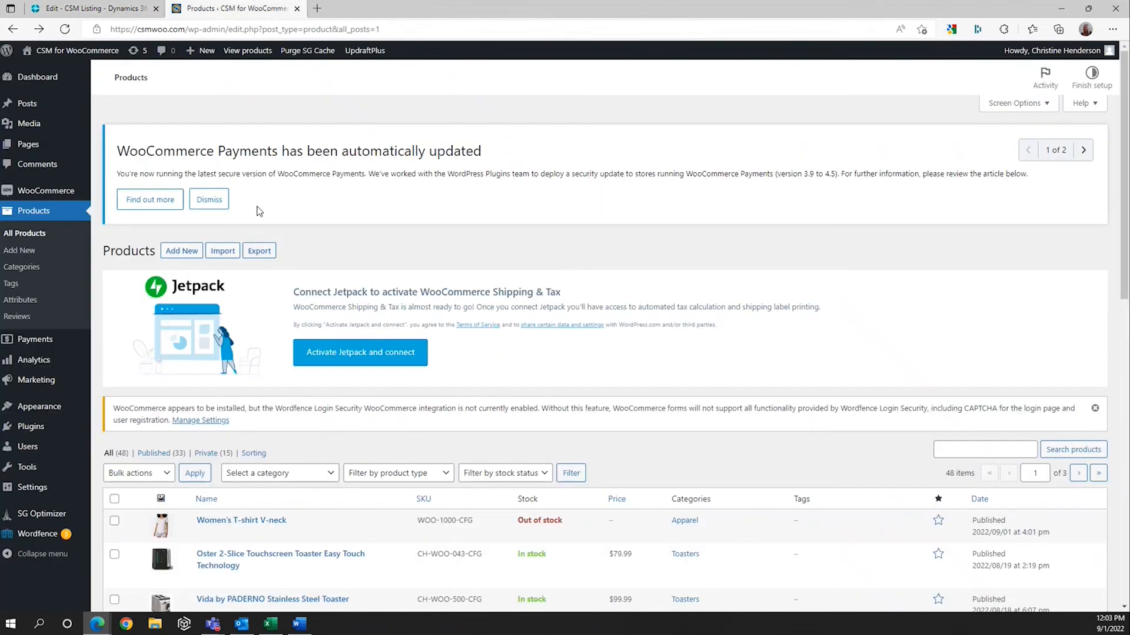
click(243, 521)
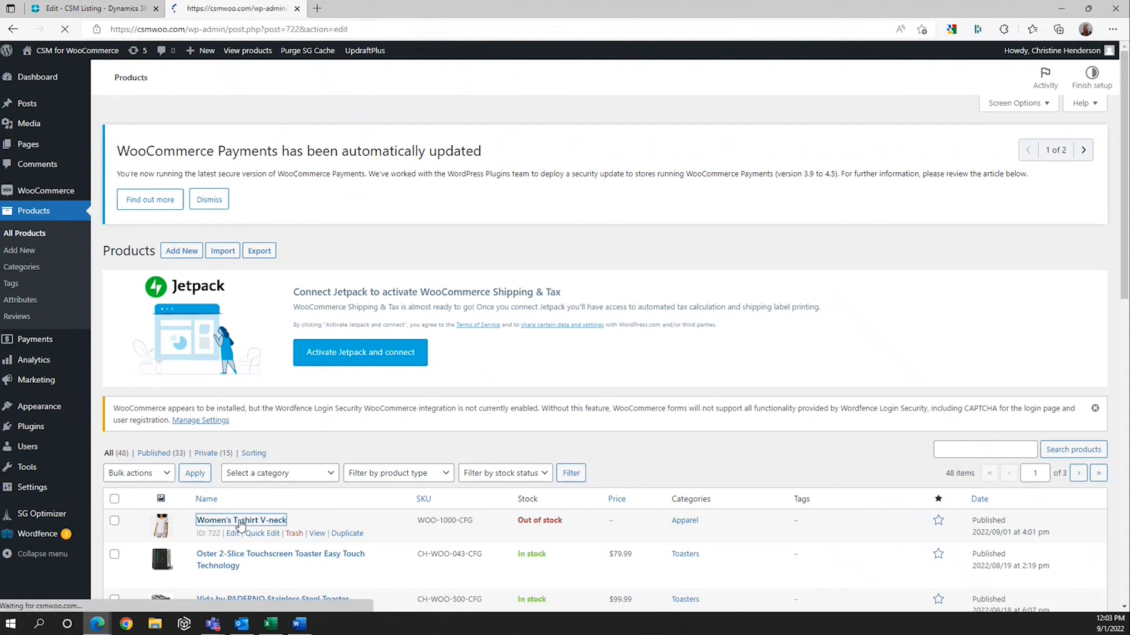
scroll(364, 478, down, 8)
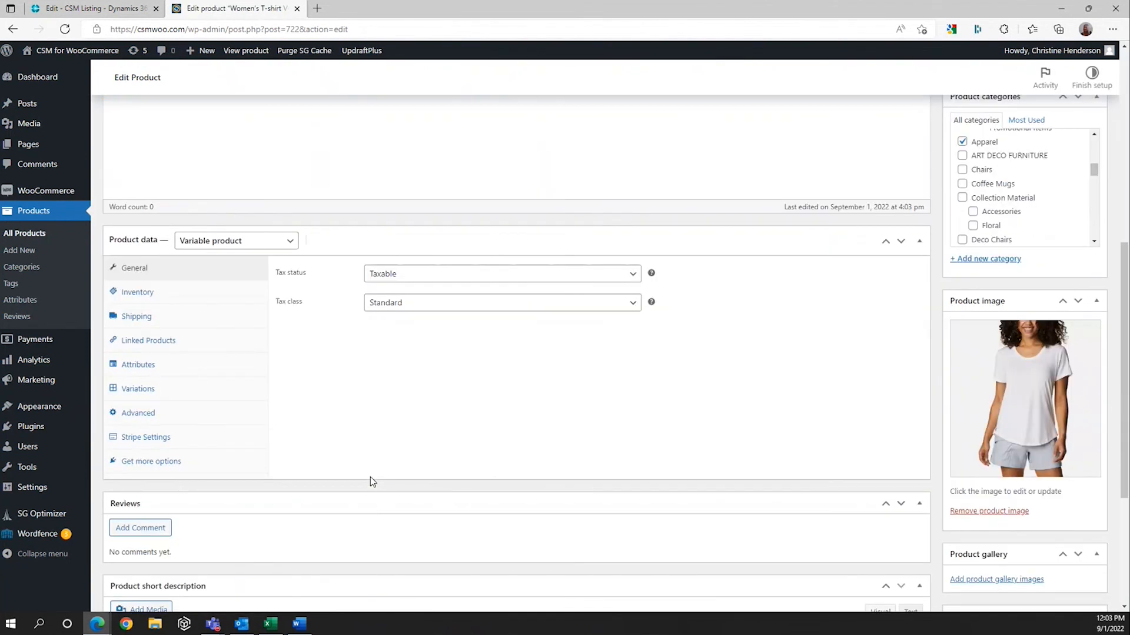
click(134, 388)
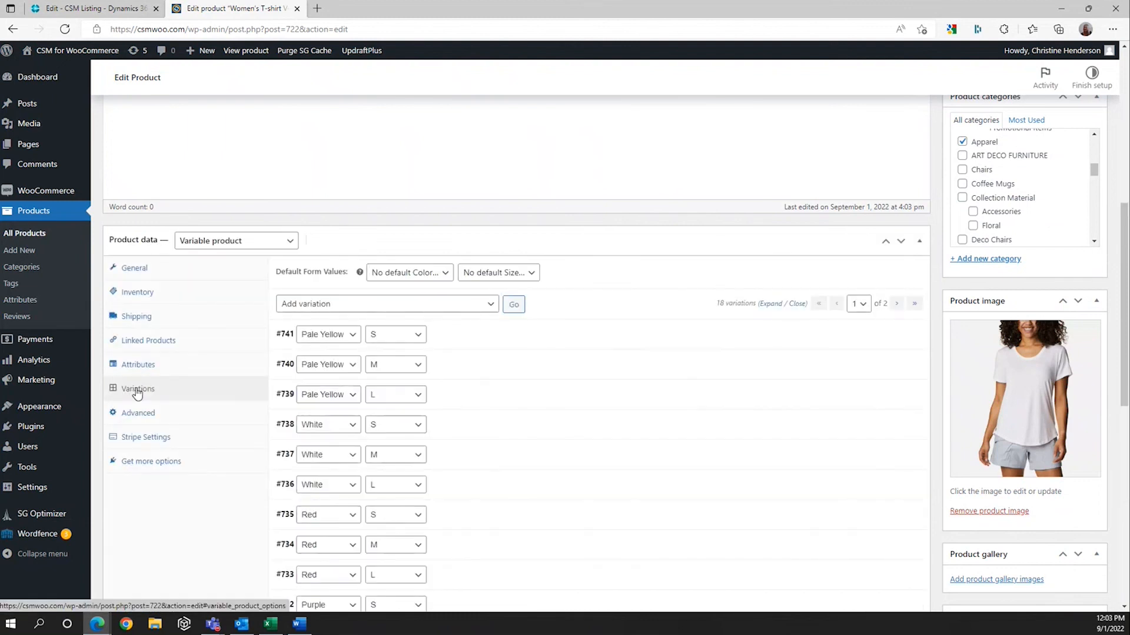
scroll(535, 399, down, 3)
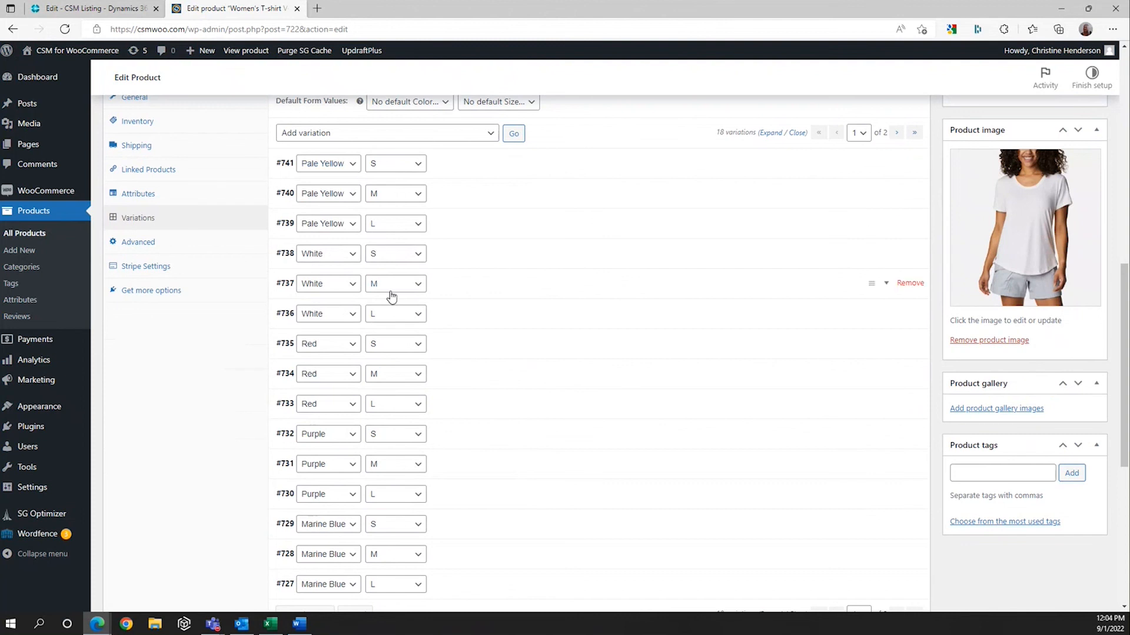
scroll(461, 514, down, 3)
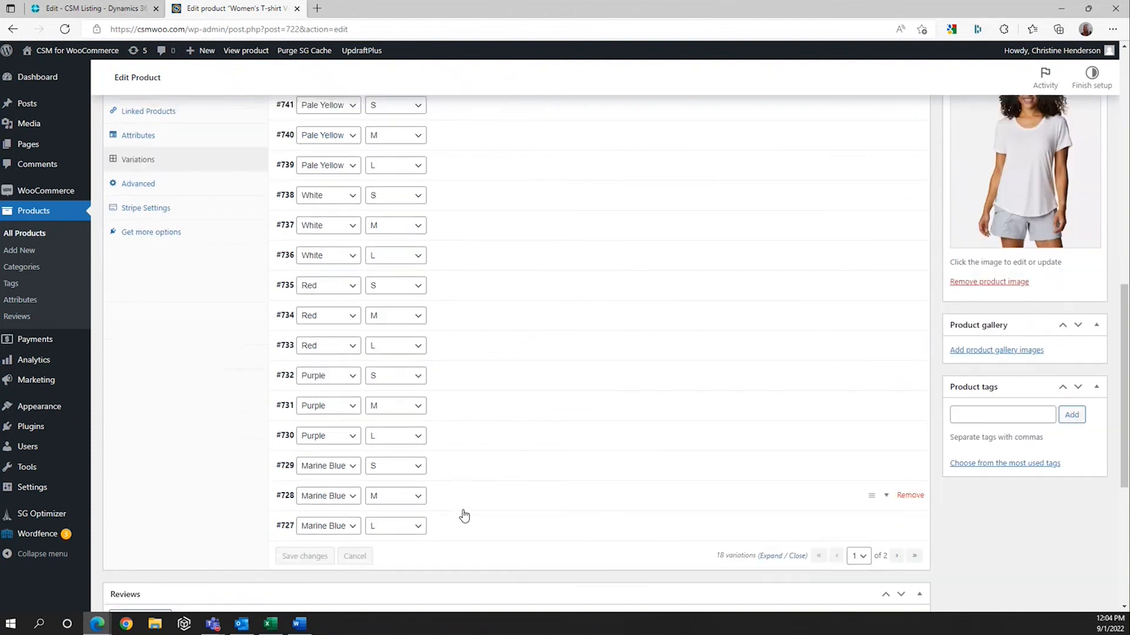
scroll(470, 499, up, 15)
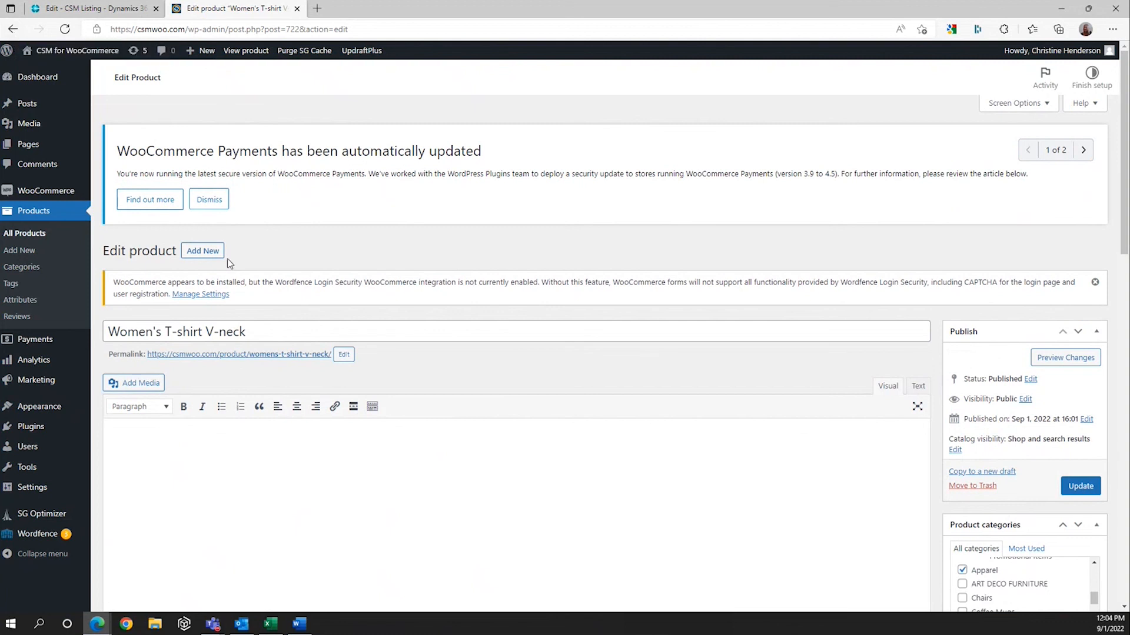
click(14, 30)
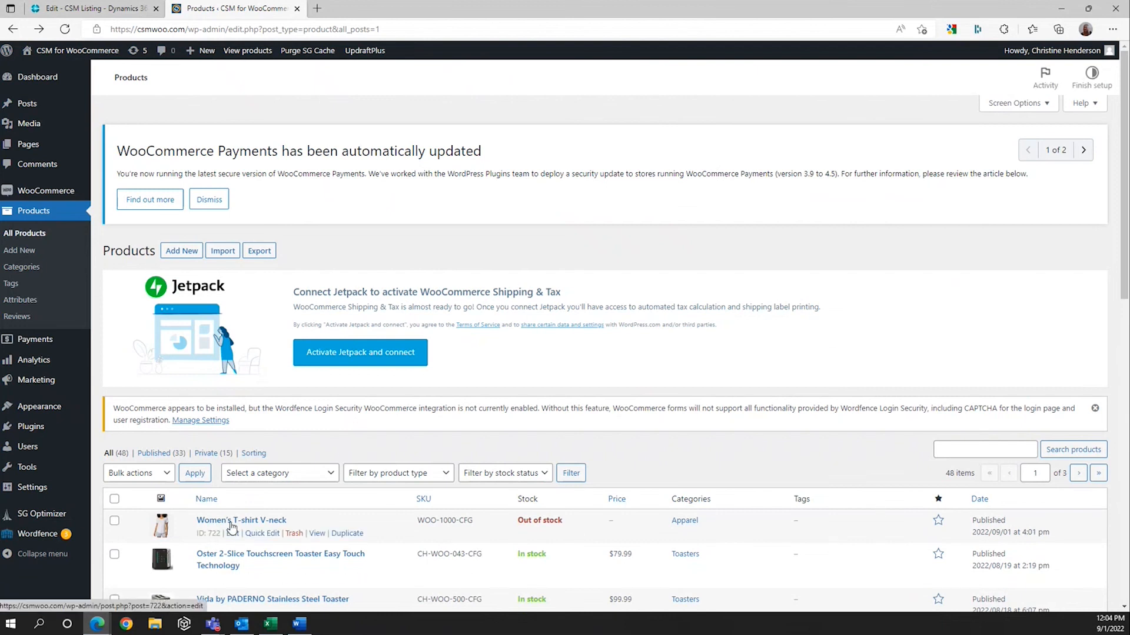
Step: View the Women's T-shirt V-neck on the storefront and check the choices offered for Color and Size
click(317, 534)
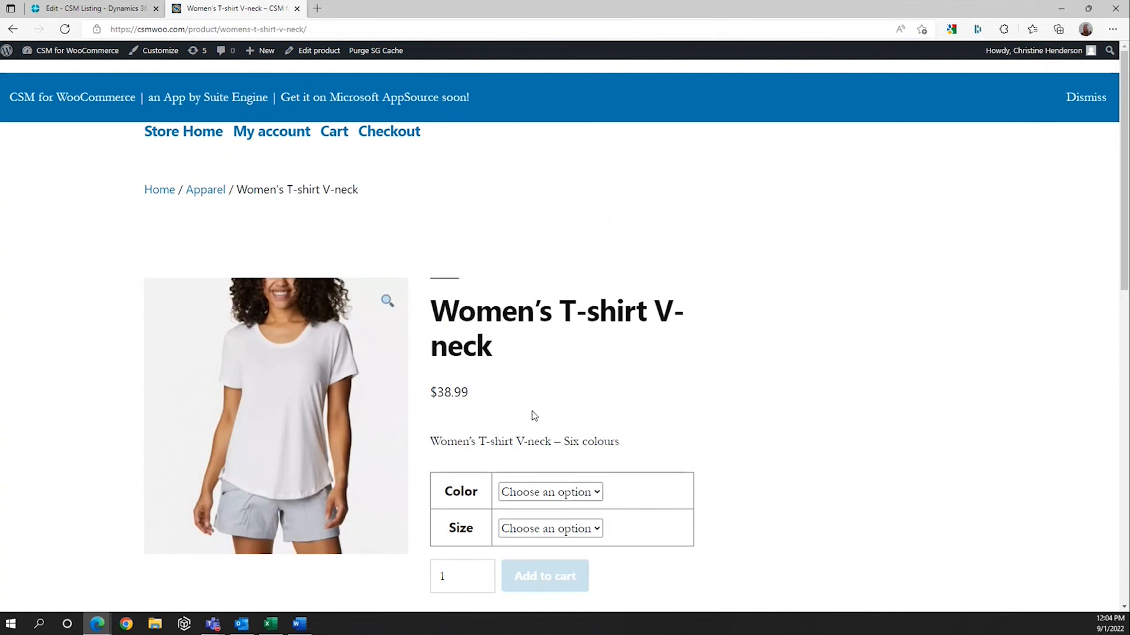
click(597, 493)
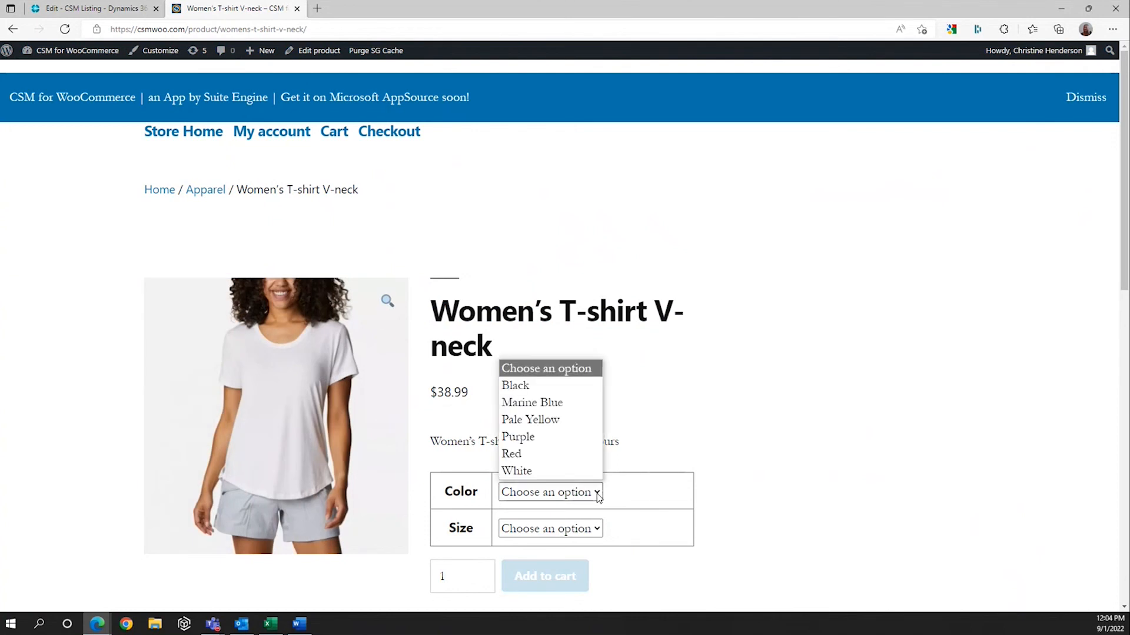
click(598, 496)
click(598, 530)
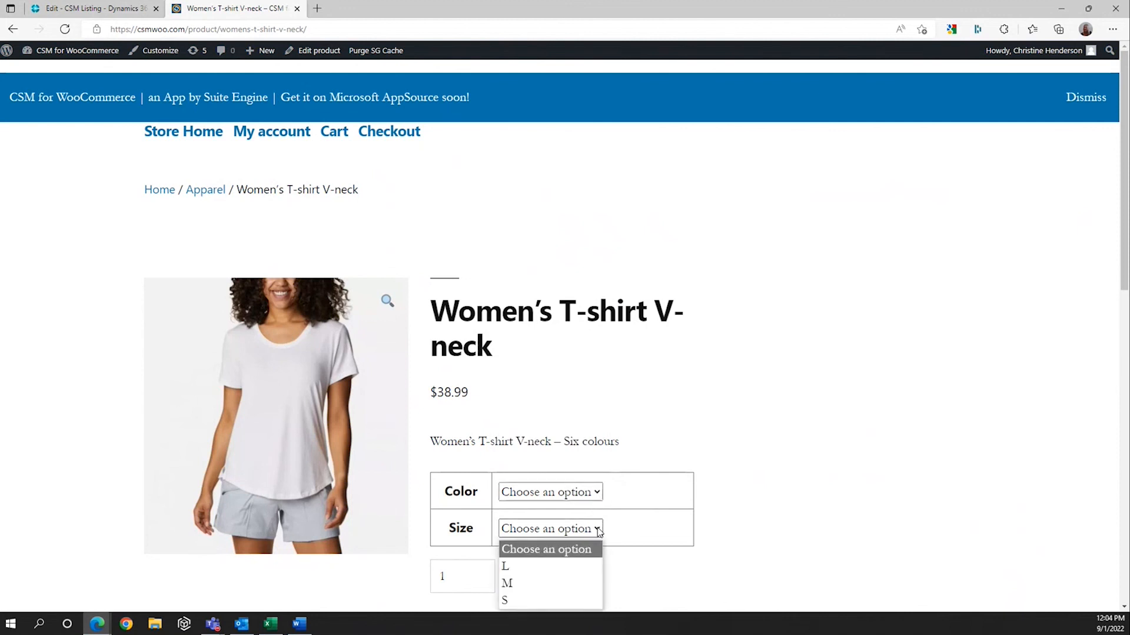
Step: Switch back to Business Central and return from the WOO-1000-CFG listing to the CSM Listings list
click(130, 11)
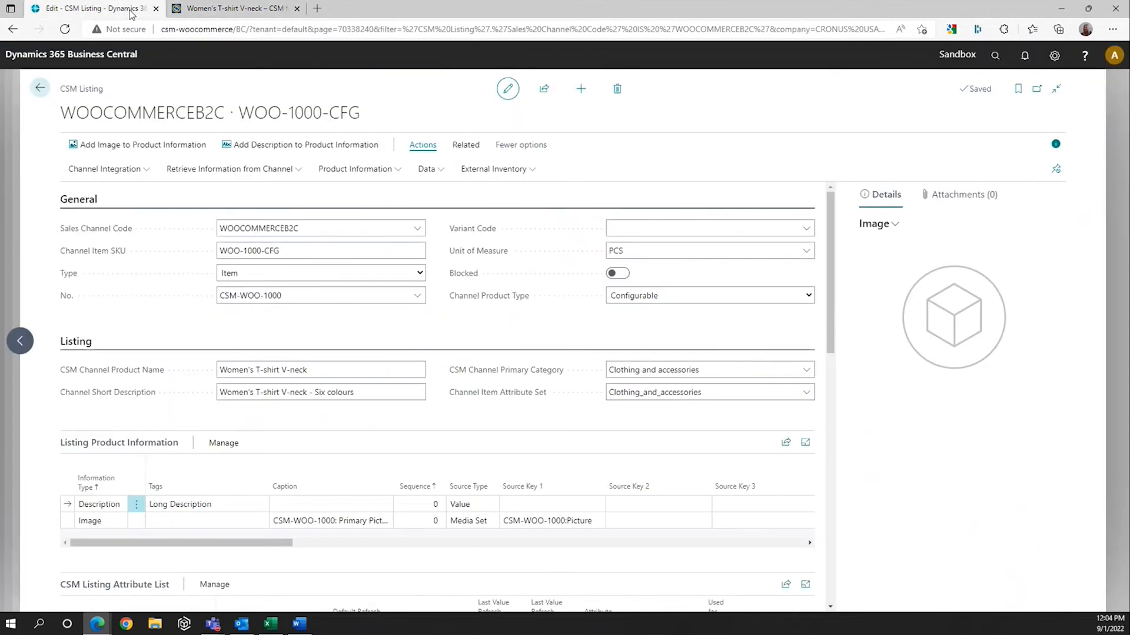
click(13, 29)
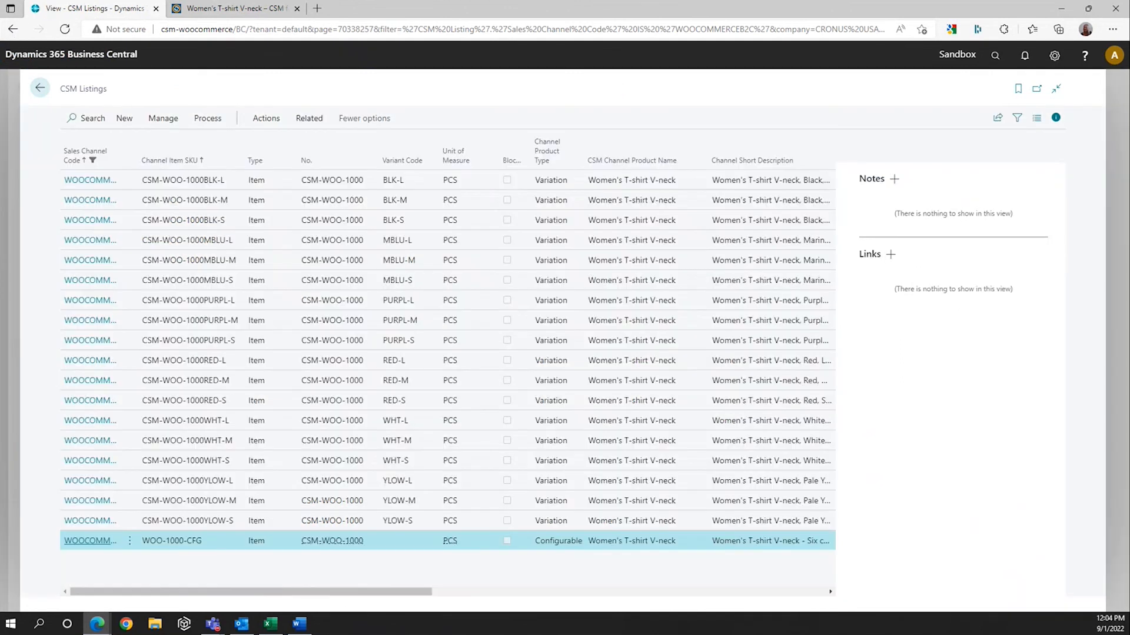